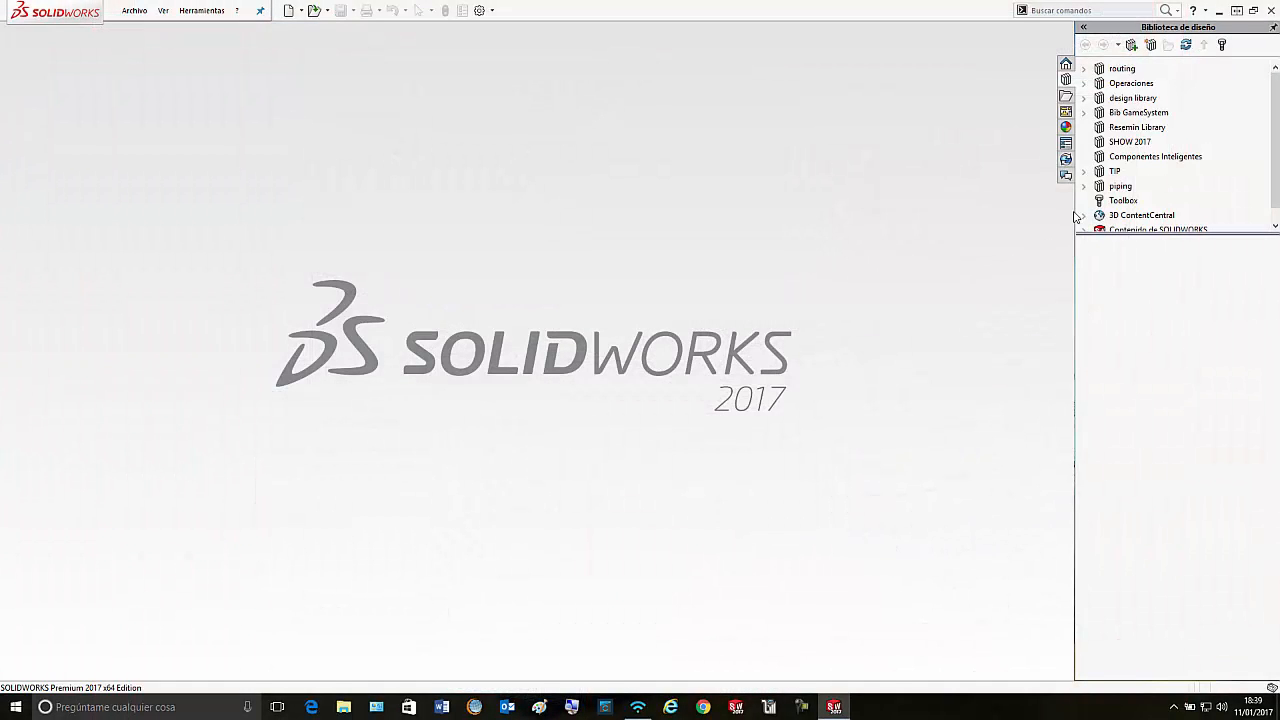
Step: Open the Escalera Cilíndrica part from the Piezas folder of the TIP design library
click(1085, 173)
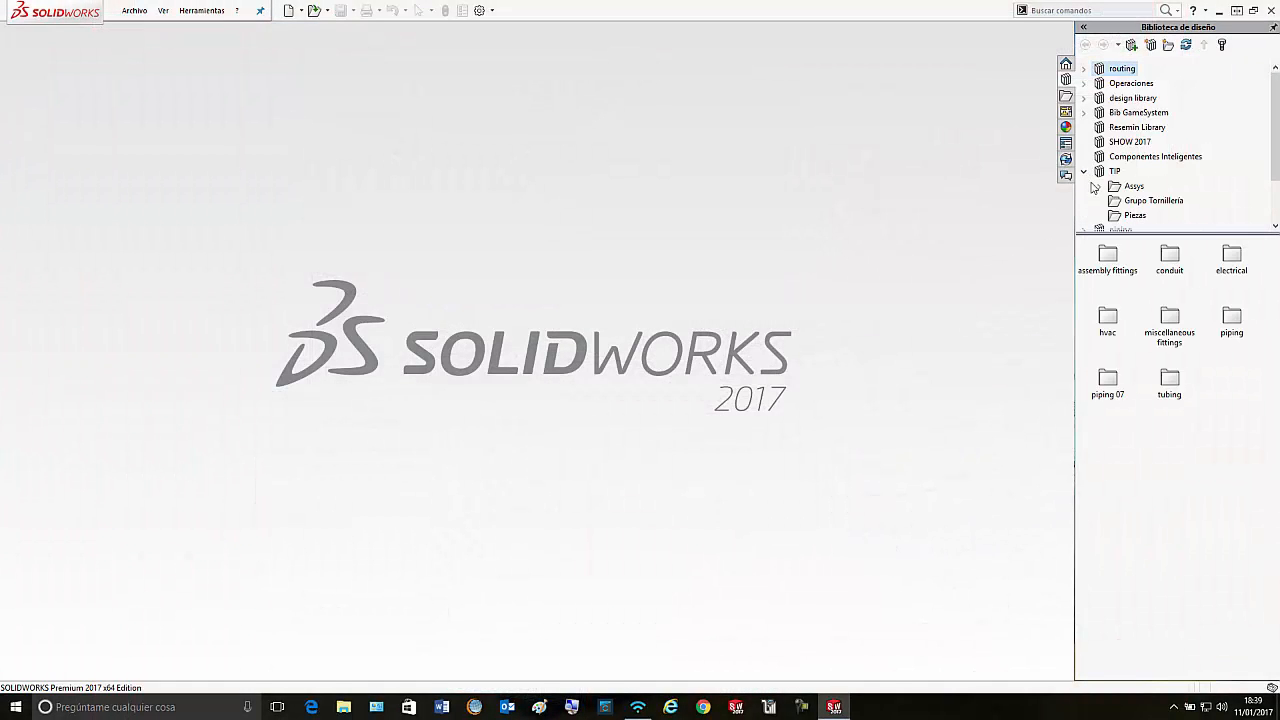
click(1134, 215)
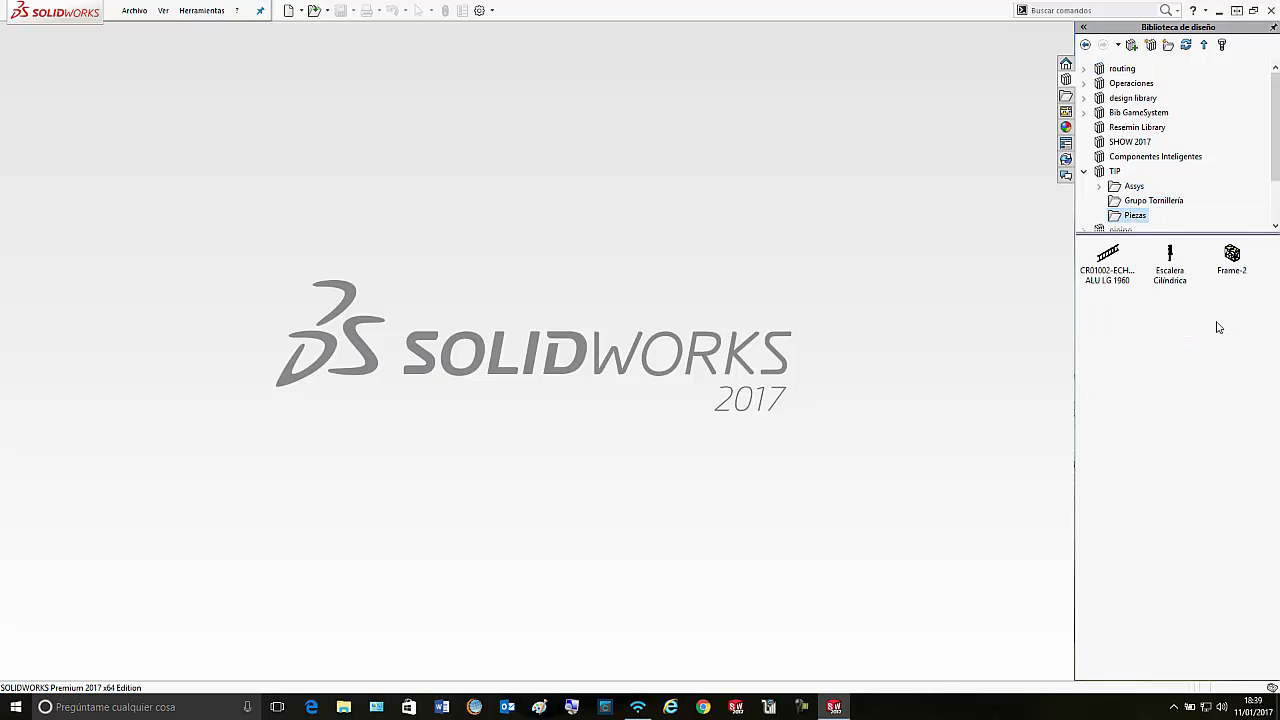
click(1170, 260)
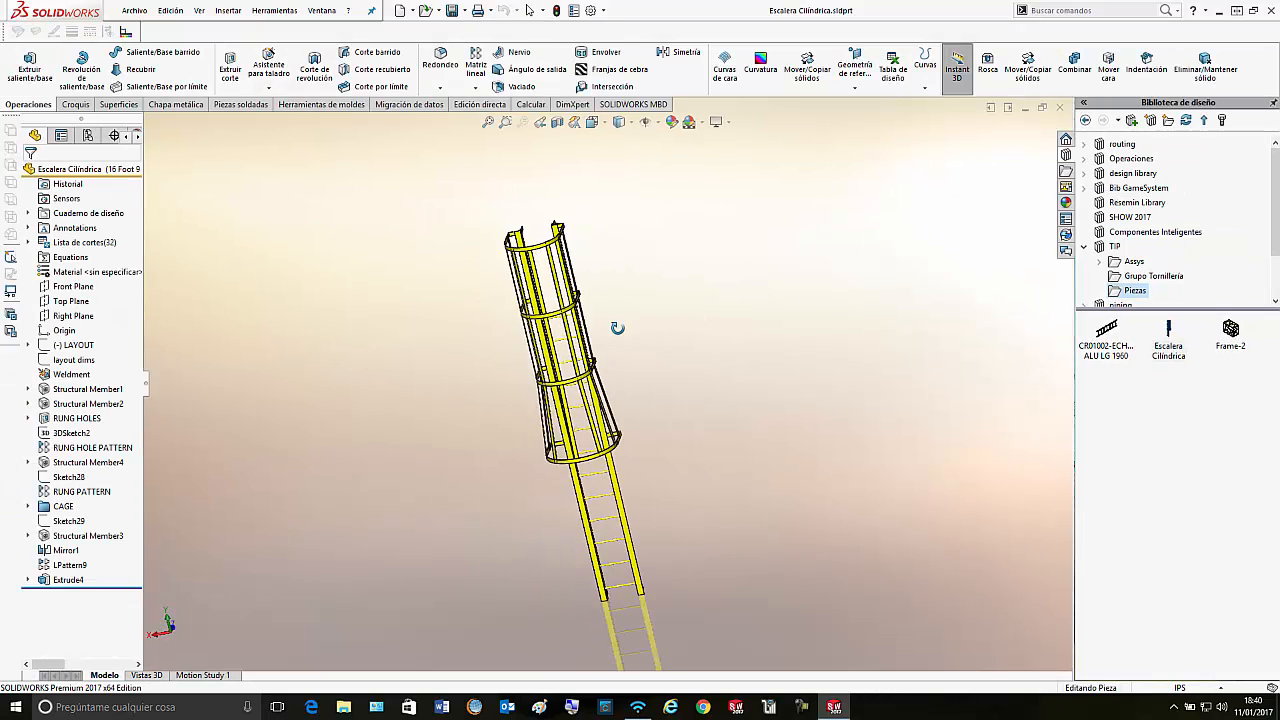
Step: Try changing the ladder's height through the LAYOUT sketch dimensions and close the part without saving
double_click(73, 344)
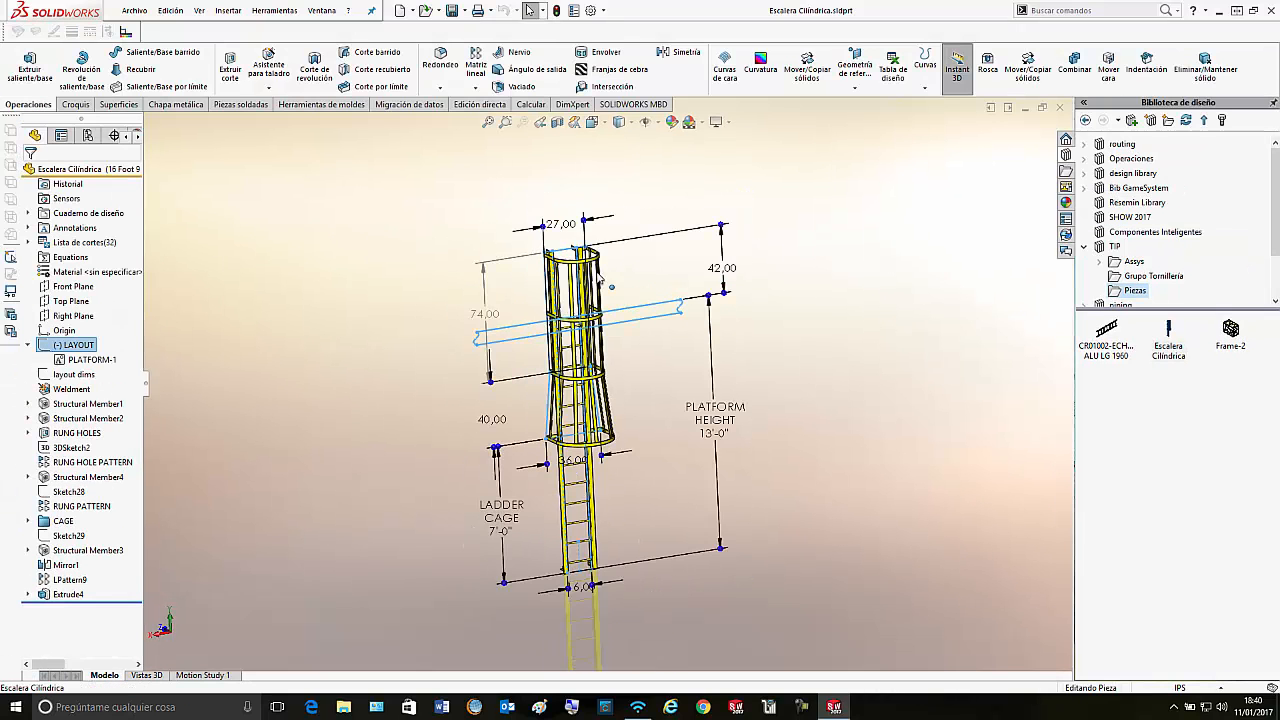
drag(720, 236, 712, 362)
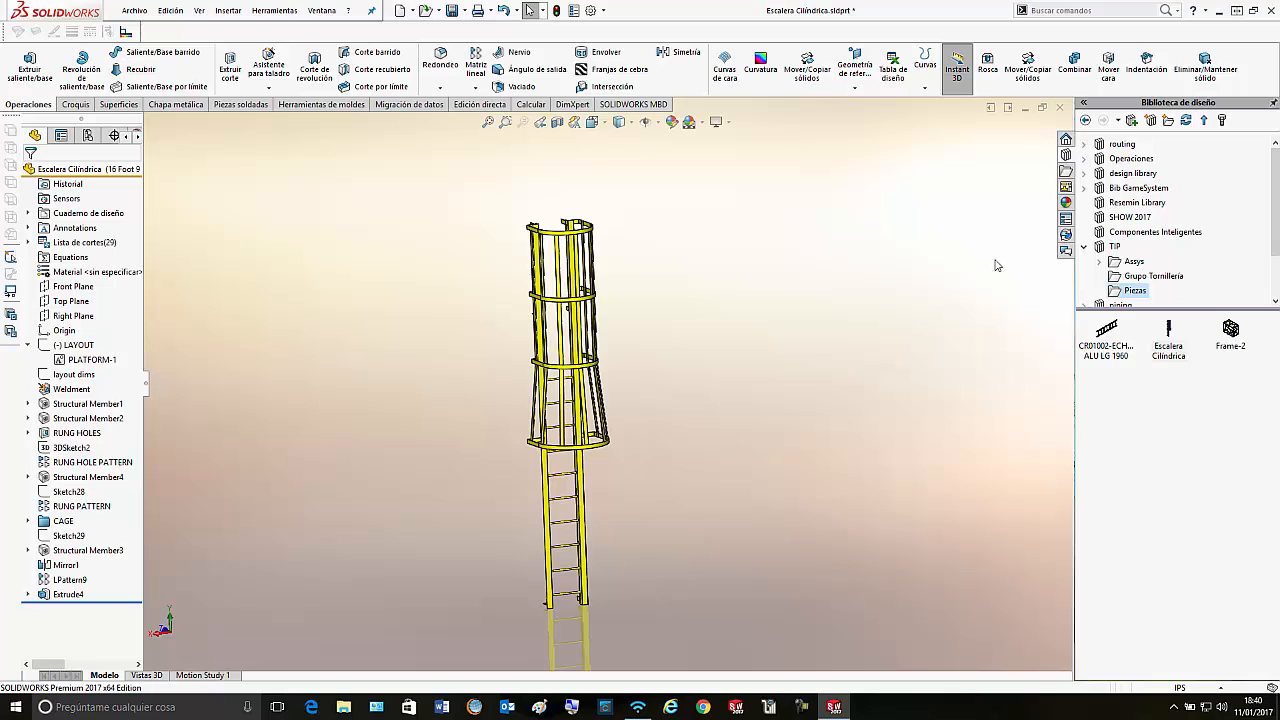
click(1060, 107)
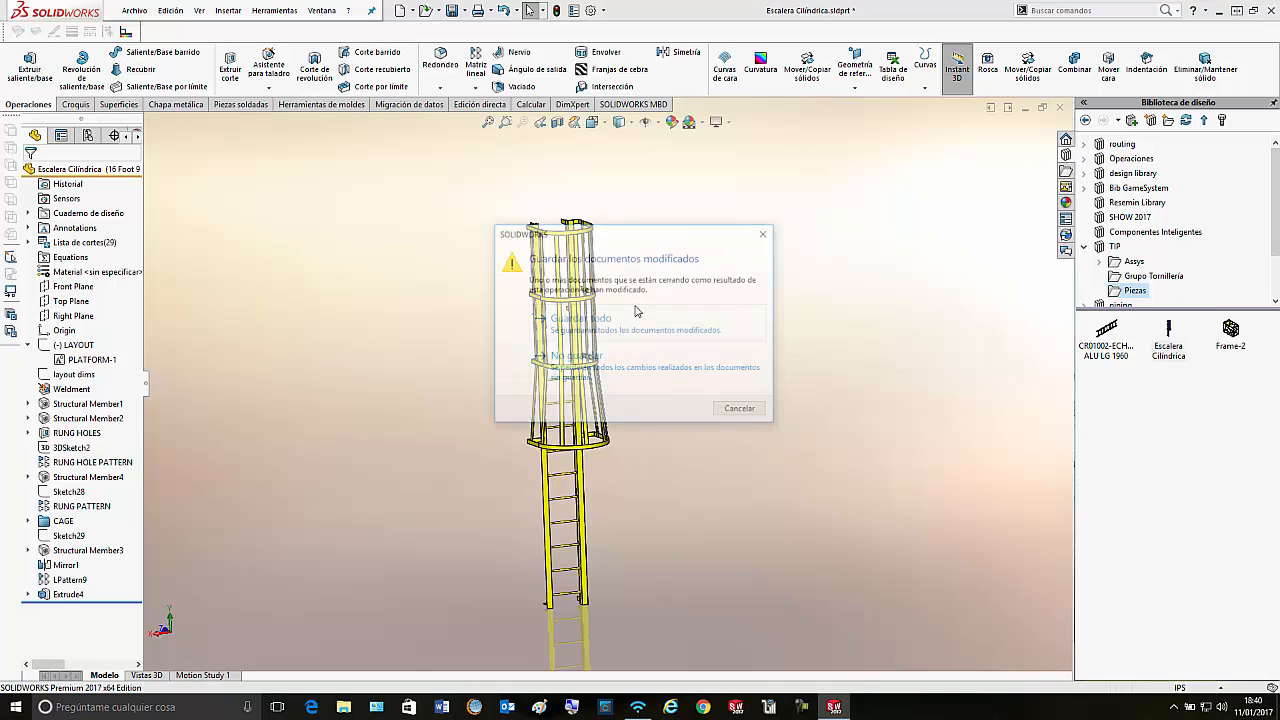
click(620, 358)
Step: Create a new part from the 02 Esc Cil template in the TIP template group
click(289, 11)
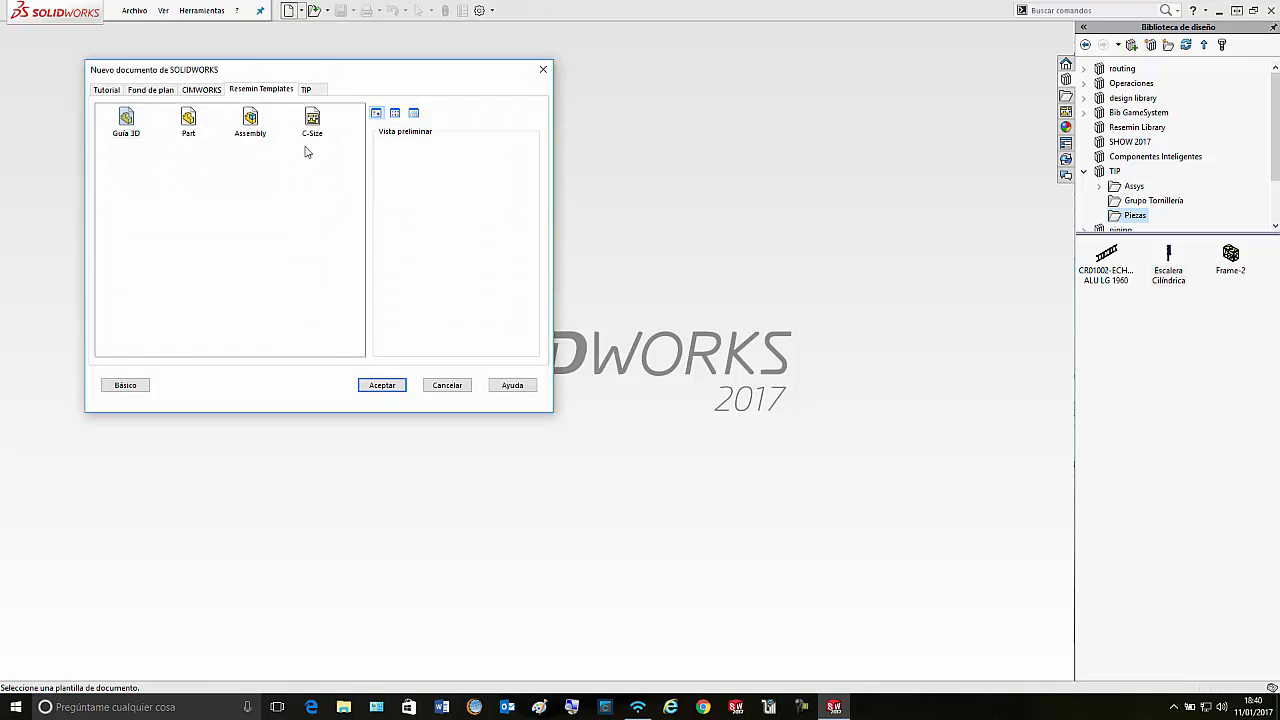
click(307, 89)
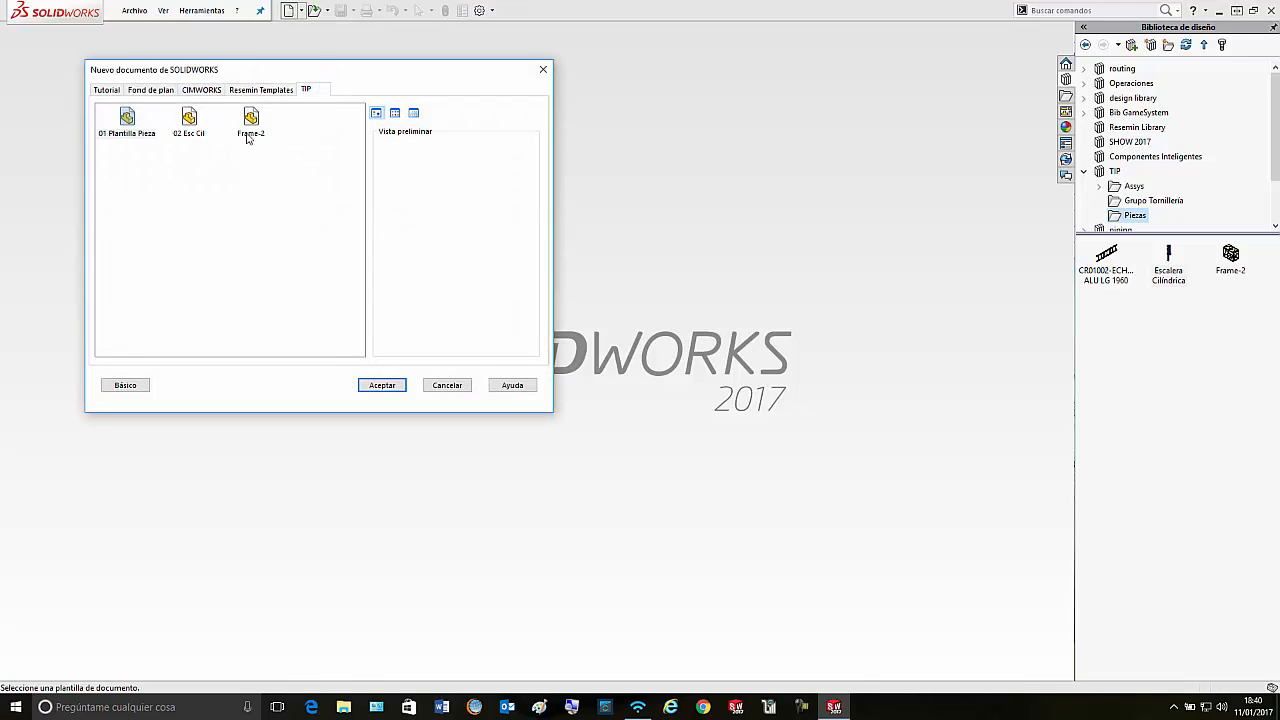
click(192, 122)
click(382, 385)
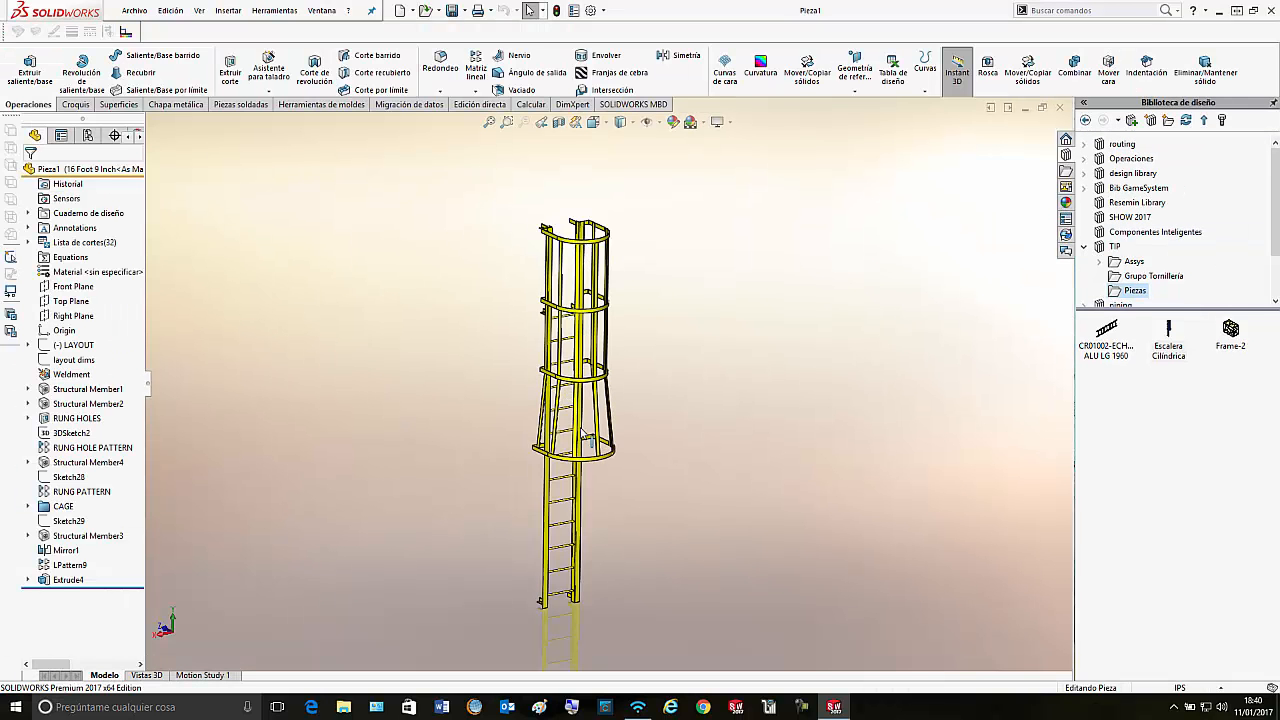
Step: Show the LAYOUT sketch dimensions and stretch the ladder's height above the platform to about 66.77 inches
scroll(638, 435, down, 2)
scroll(638, 435, up, 2)
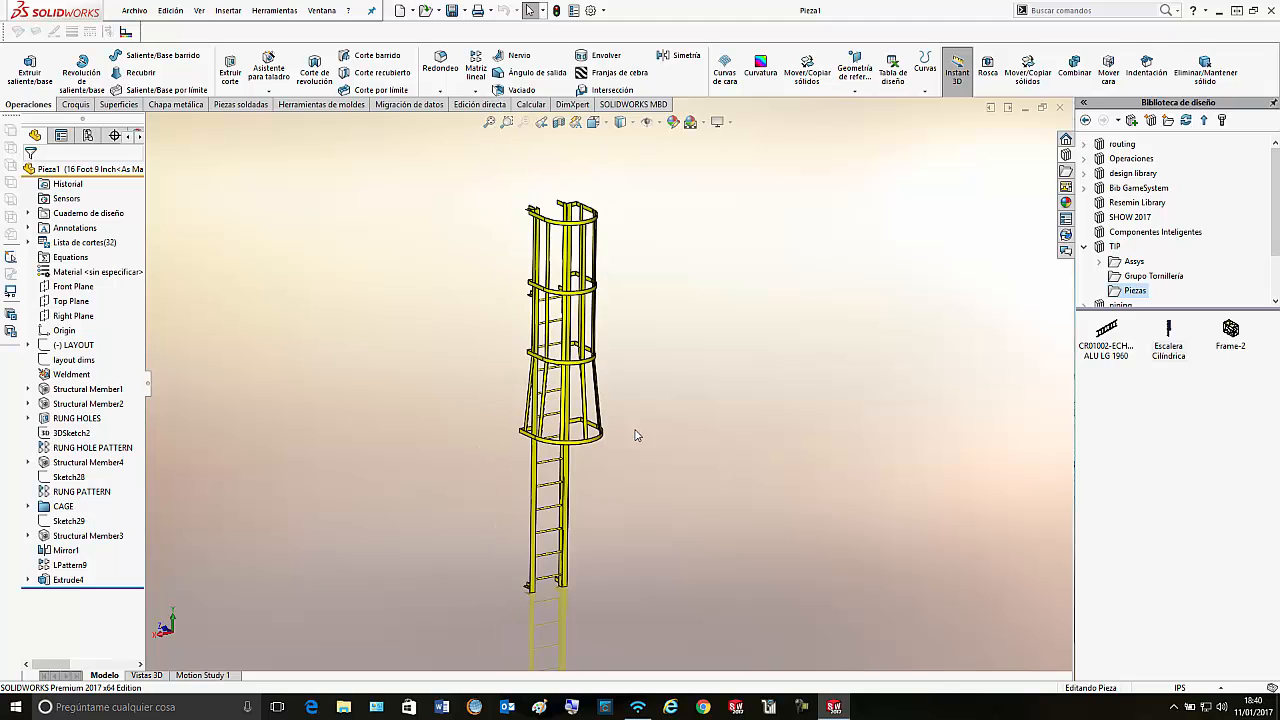
double_click(127, 347)
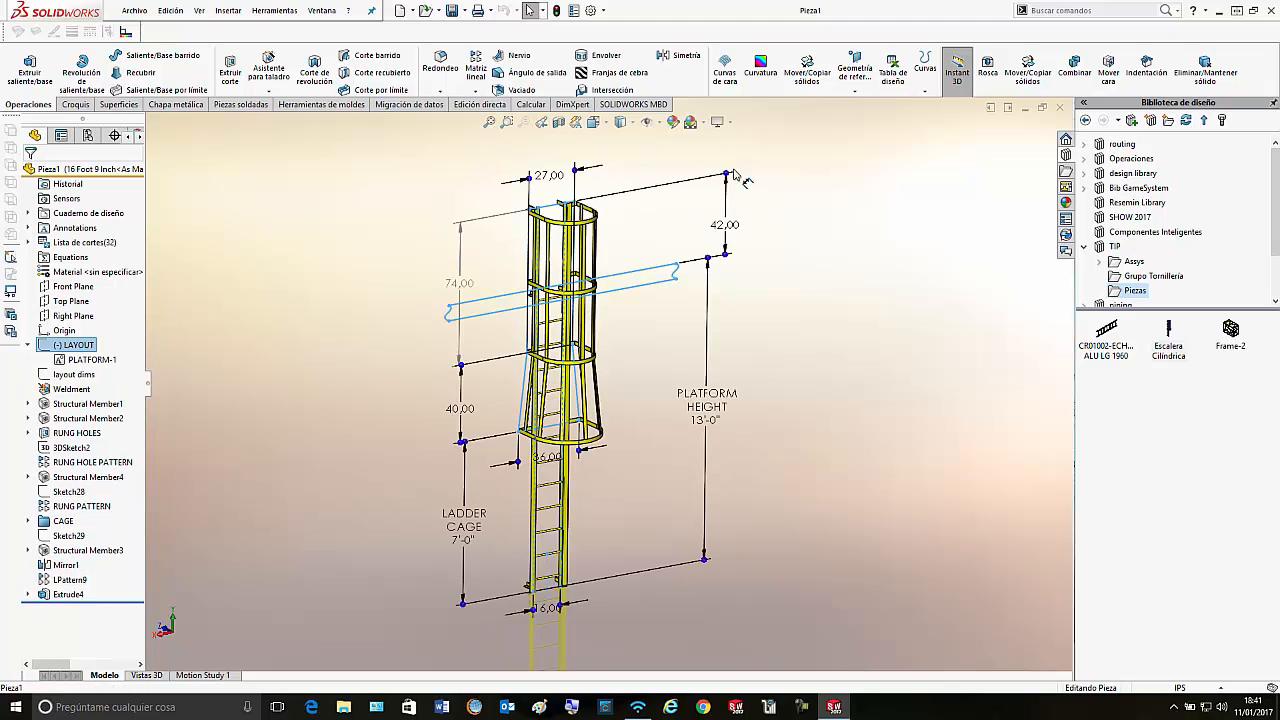
drag(724, 163, 727, 117)
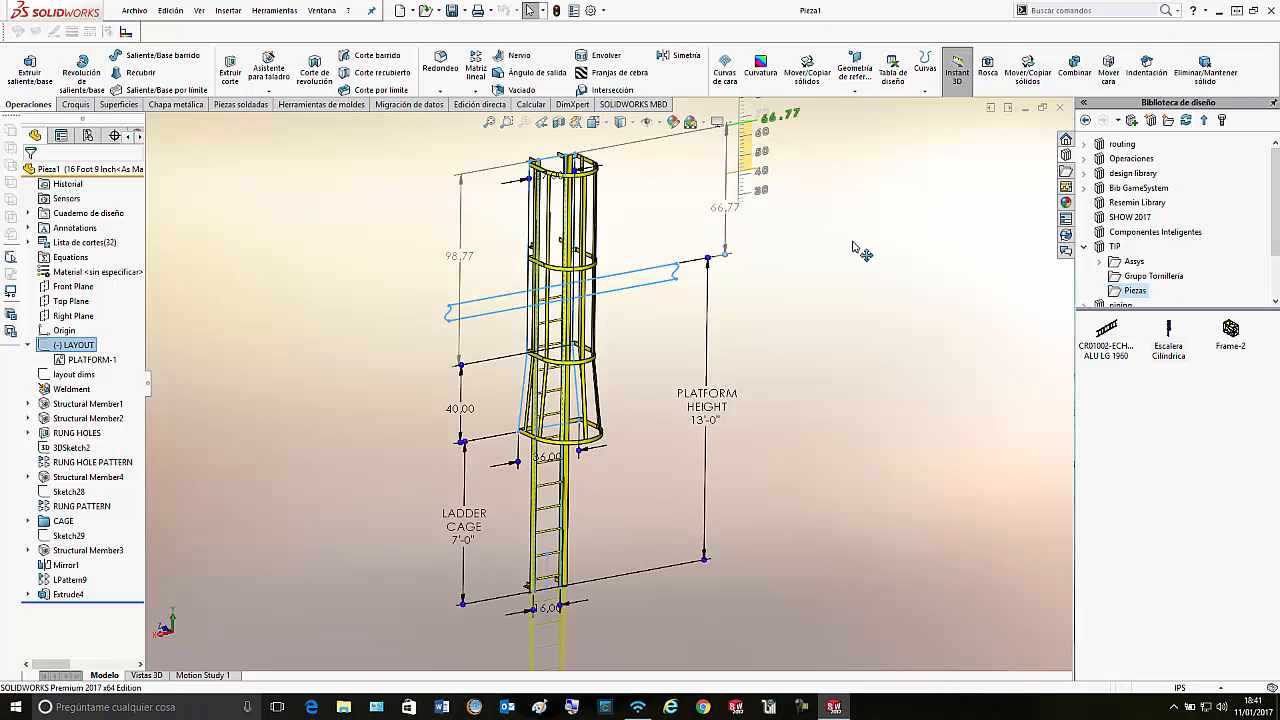
click(480, 266)
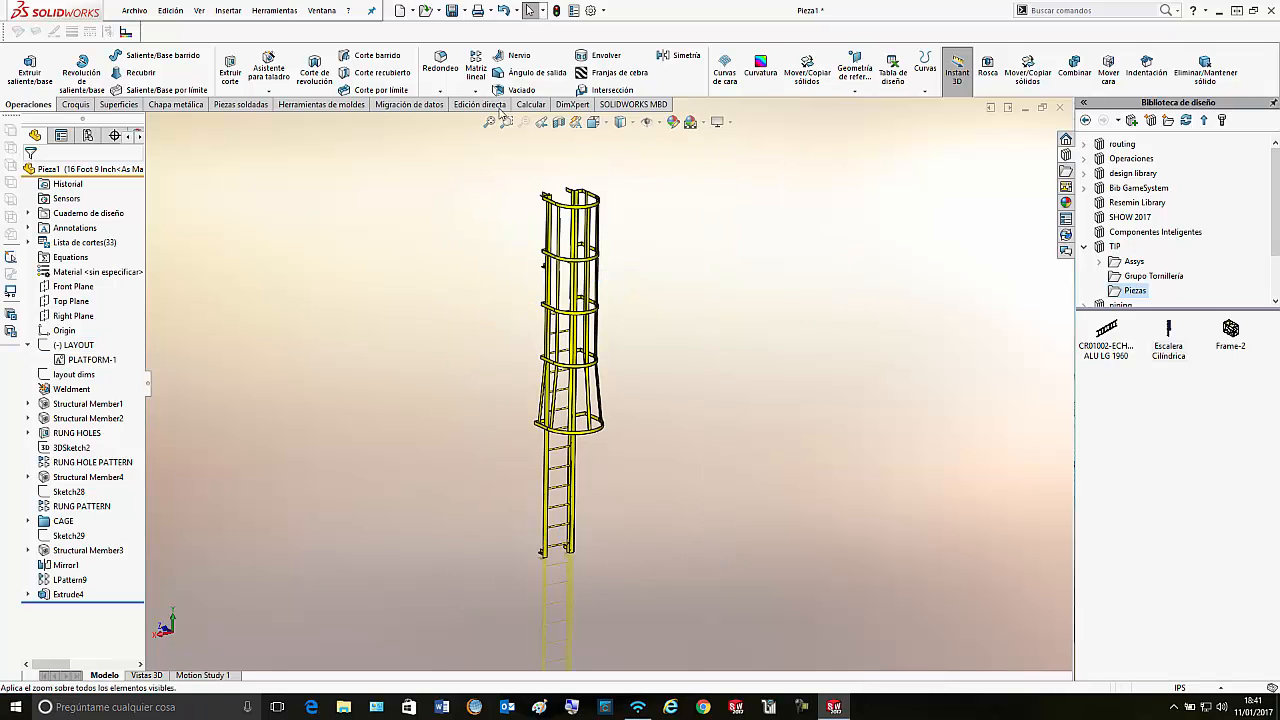
Step: Check the save options for the new part and preview the 02 Esc Cil and Frame-2 templates without saving or creating anything
click(452, 10)
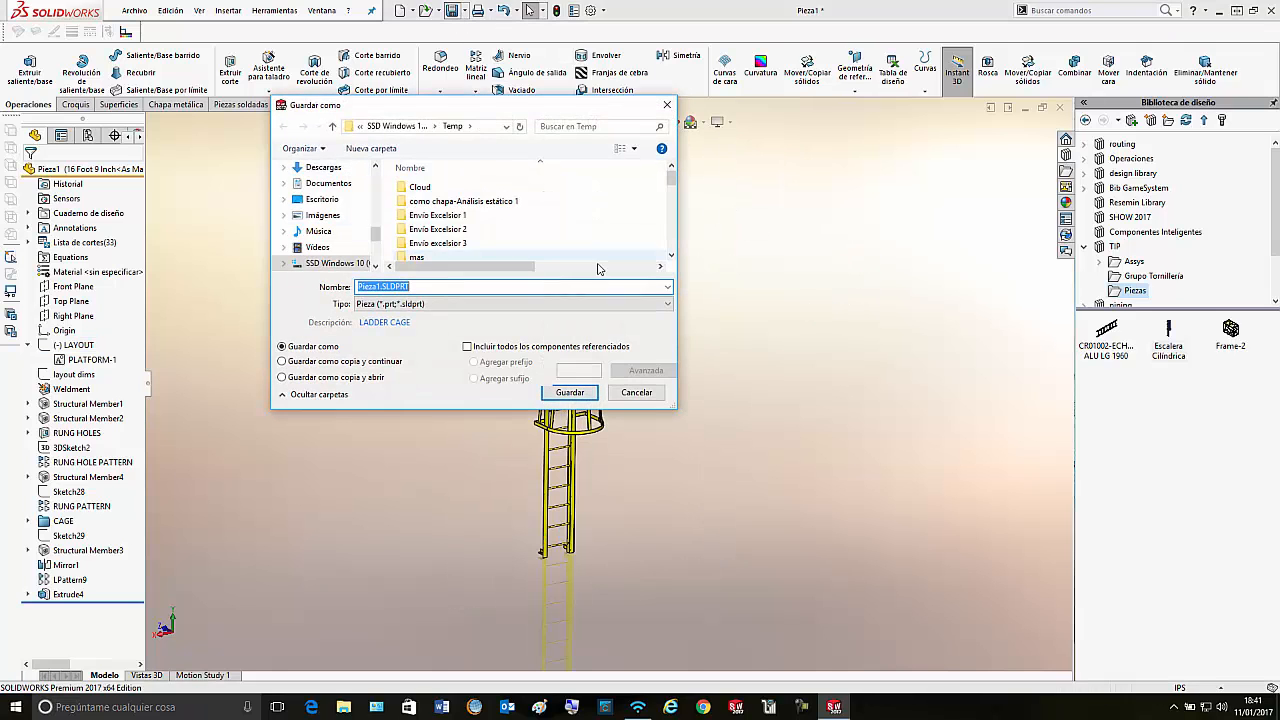
click(636, 392)
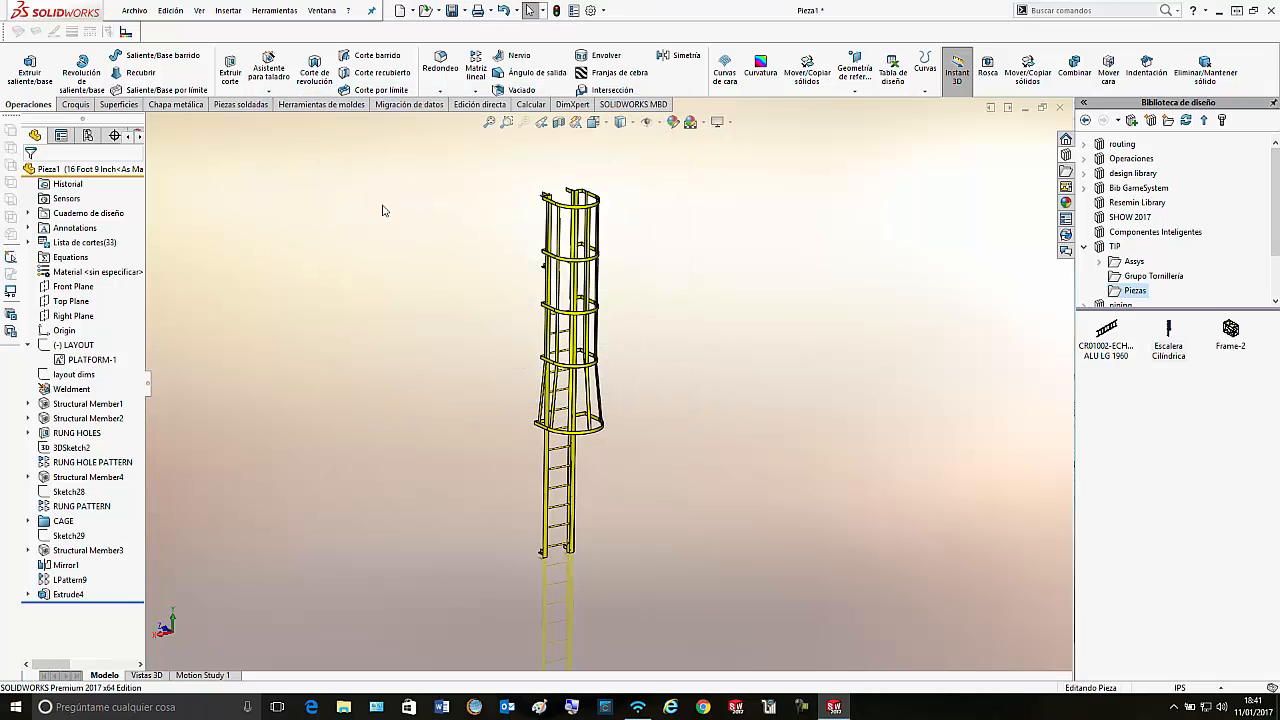
click(400, 10)
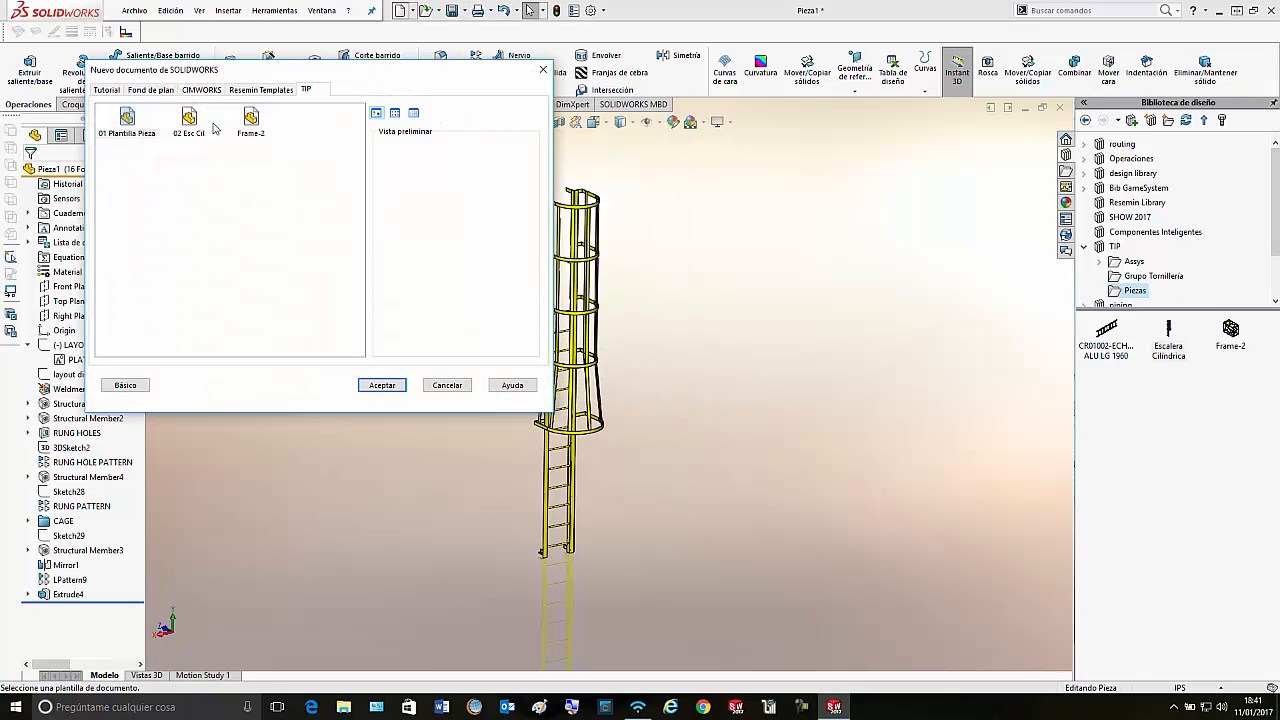
click(185, 122)
click(251, 121)
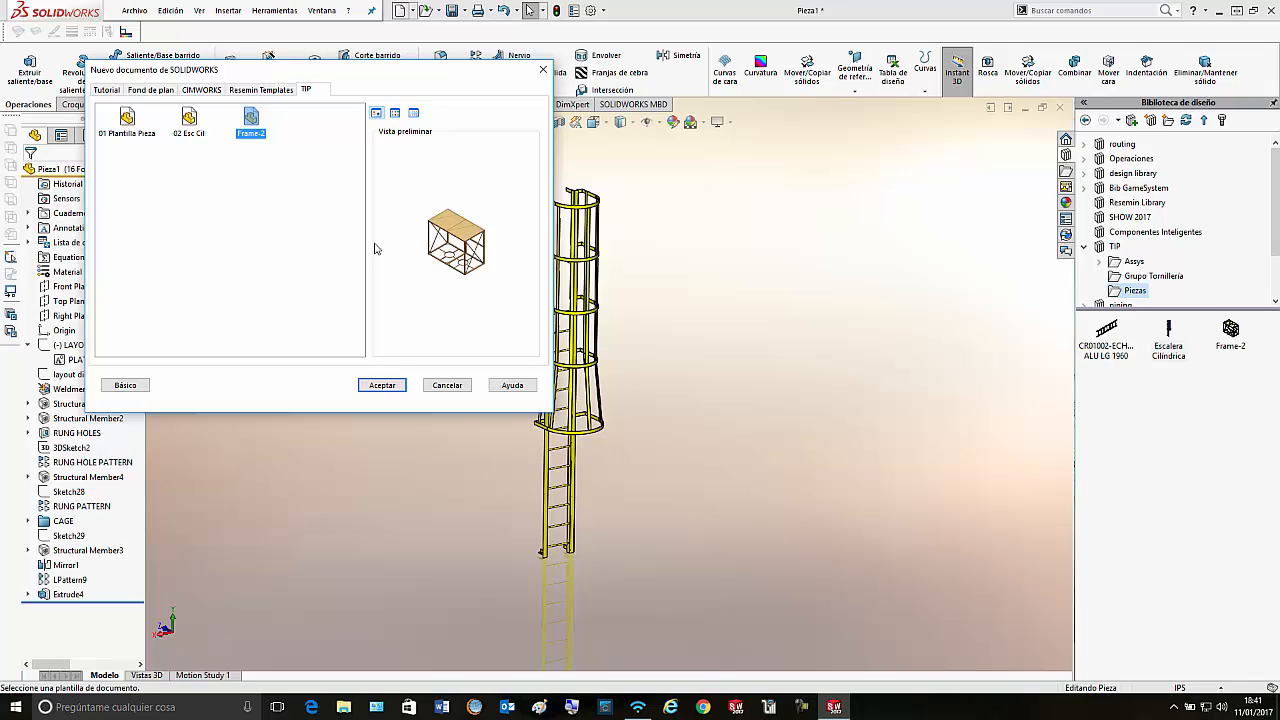
click(452, 387)
Step: Open the JY_HORIZ VESSEL ELL HEADS-003 assembly from the TIP library's Assys > Depósito folder without updating its linked files
click(1134, 261)
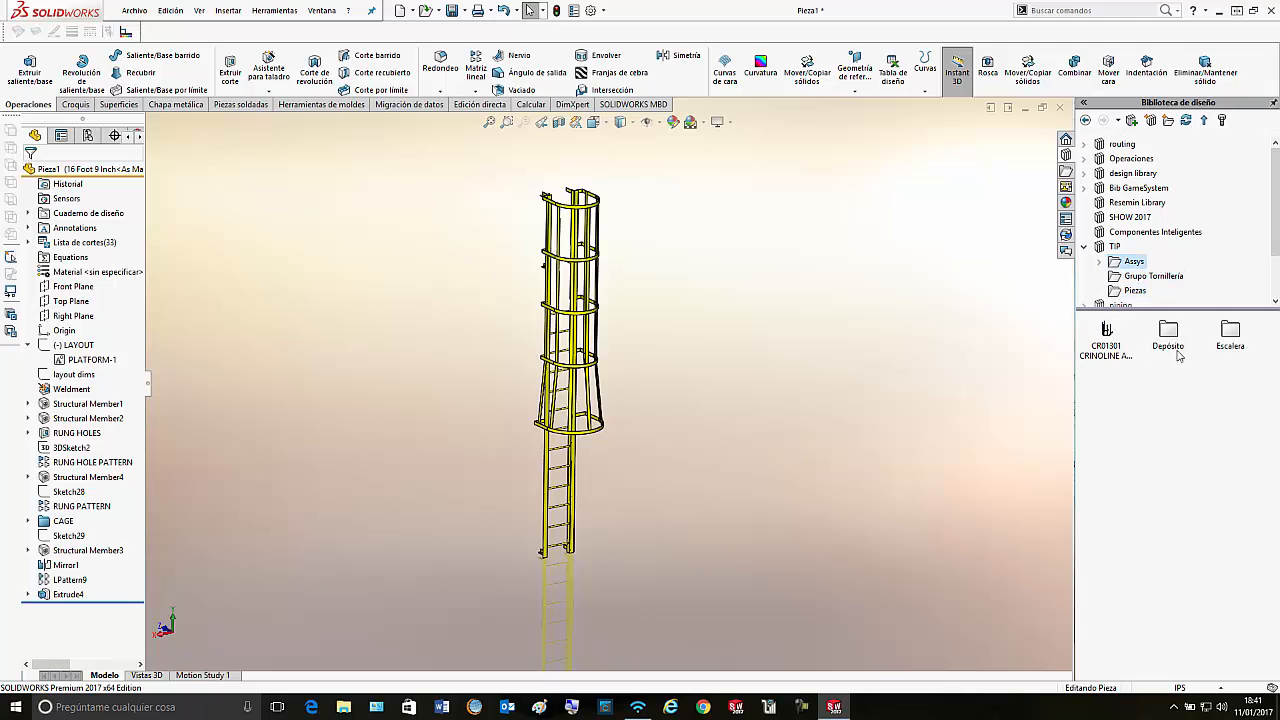
double_click(1168, 333)
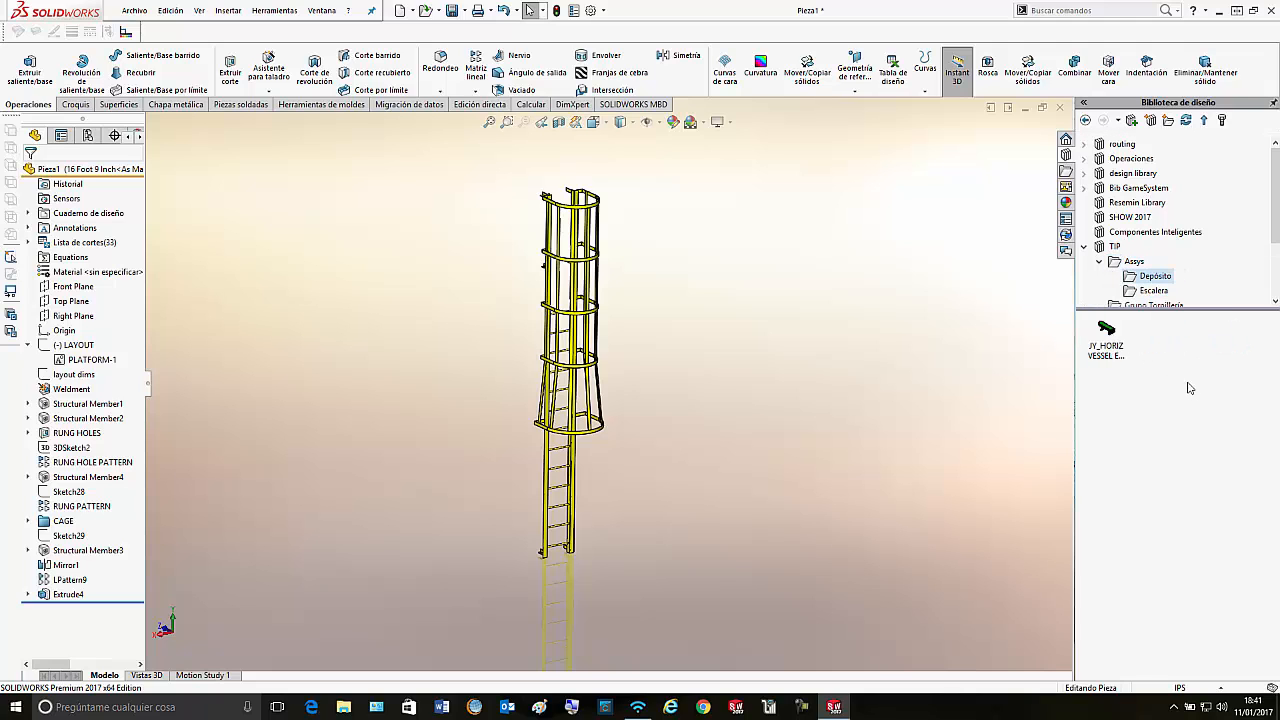
double_click(1107, 330)
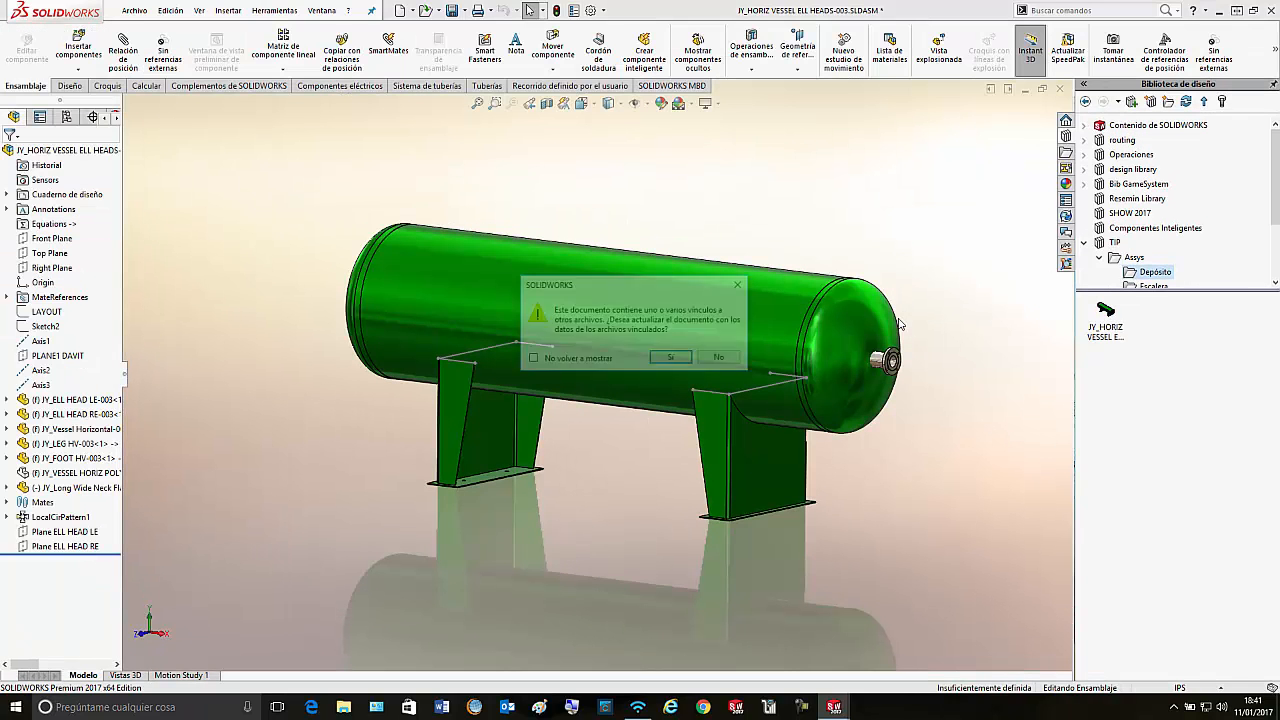
click(721, 359)
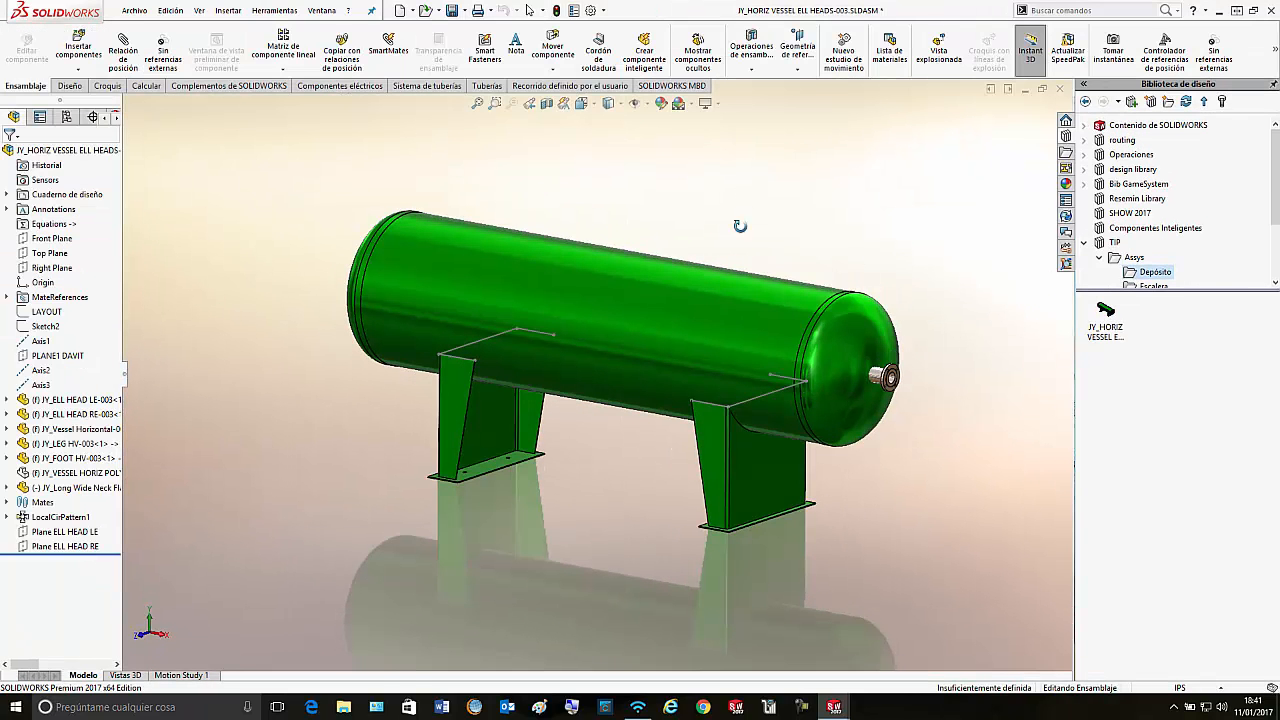
Step: Try to save the vessel assembly as an assembly template (*.asmdot) and close it without saving
click(464, 11)
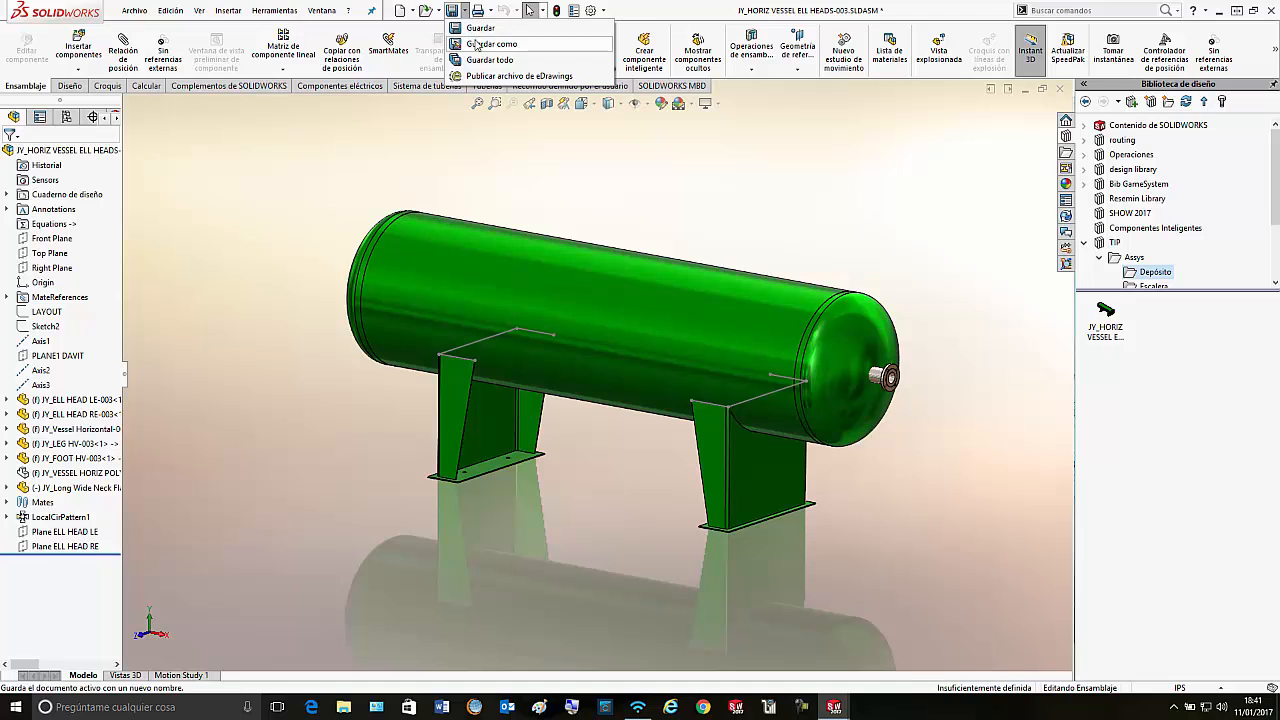
click(485, 43)
click(520, 303)
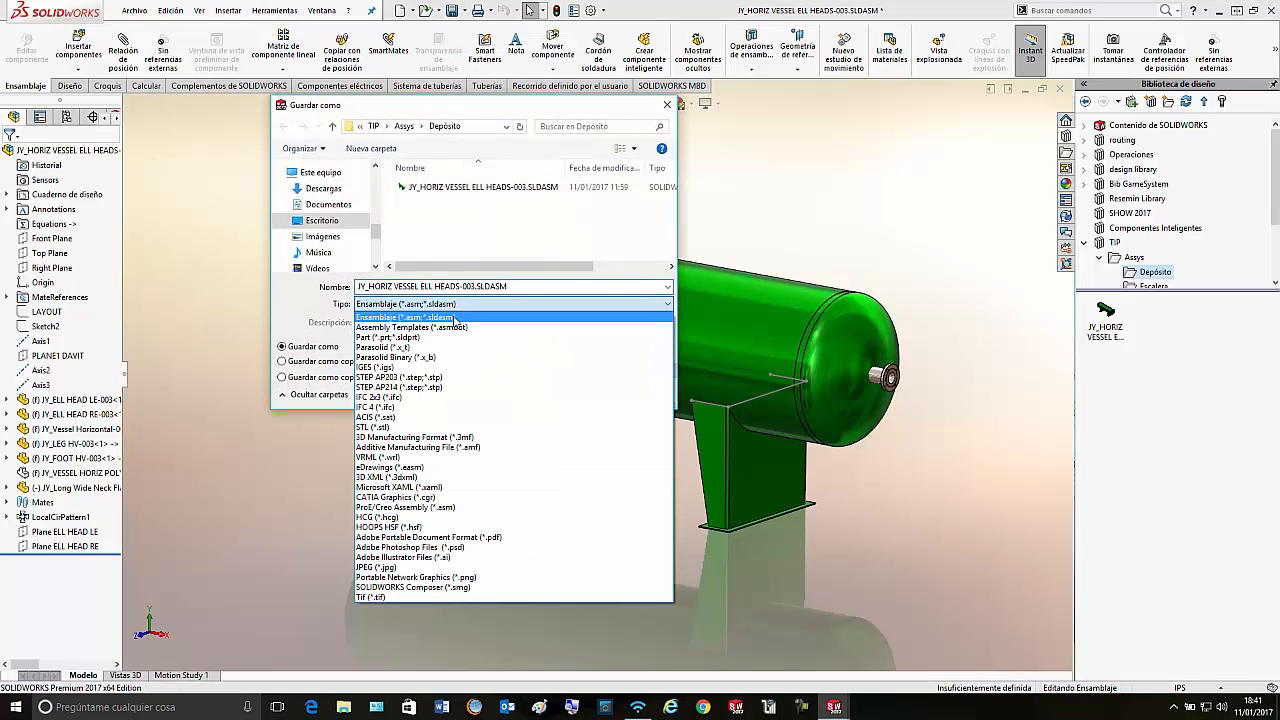
click(420, 327)
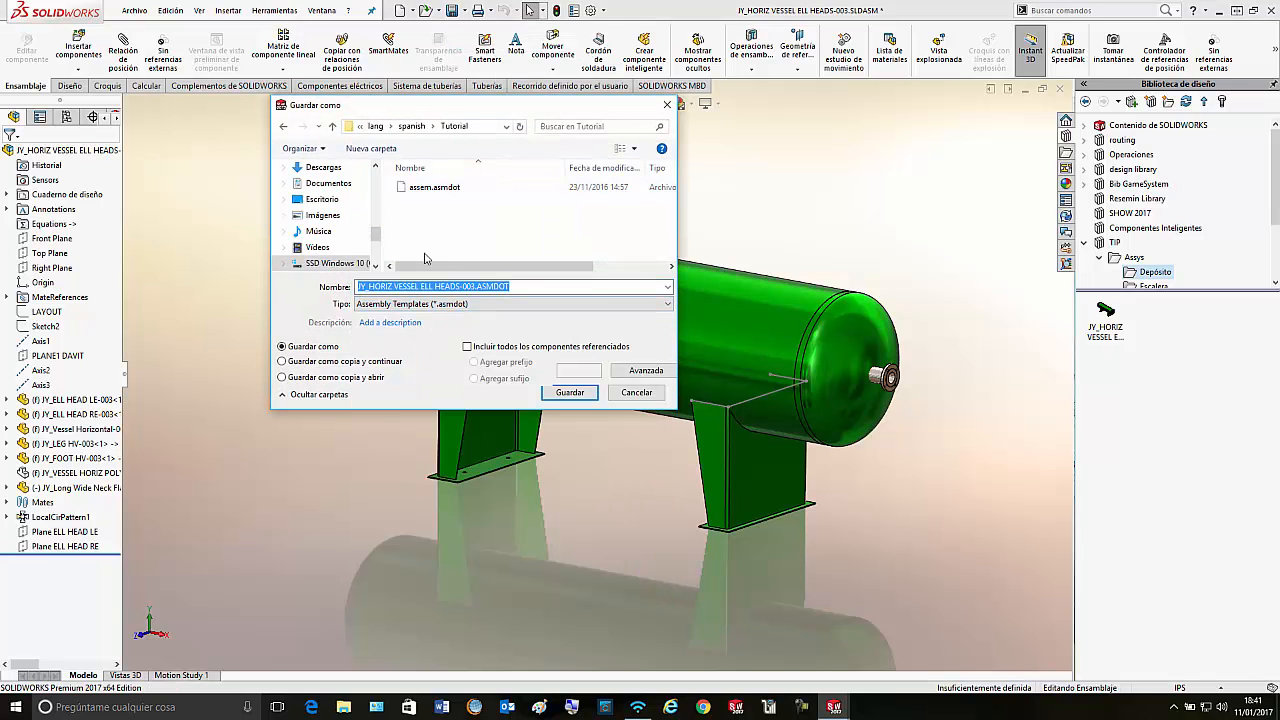
click(333, 263)
scroll(440, 230, down, 1)
double_click(444, 230)
click(568, 392)
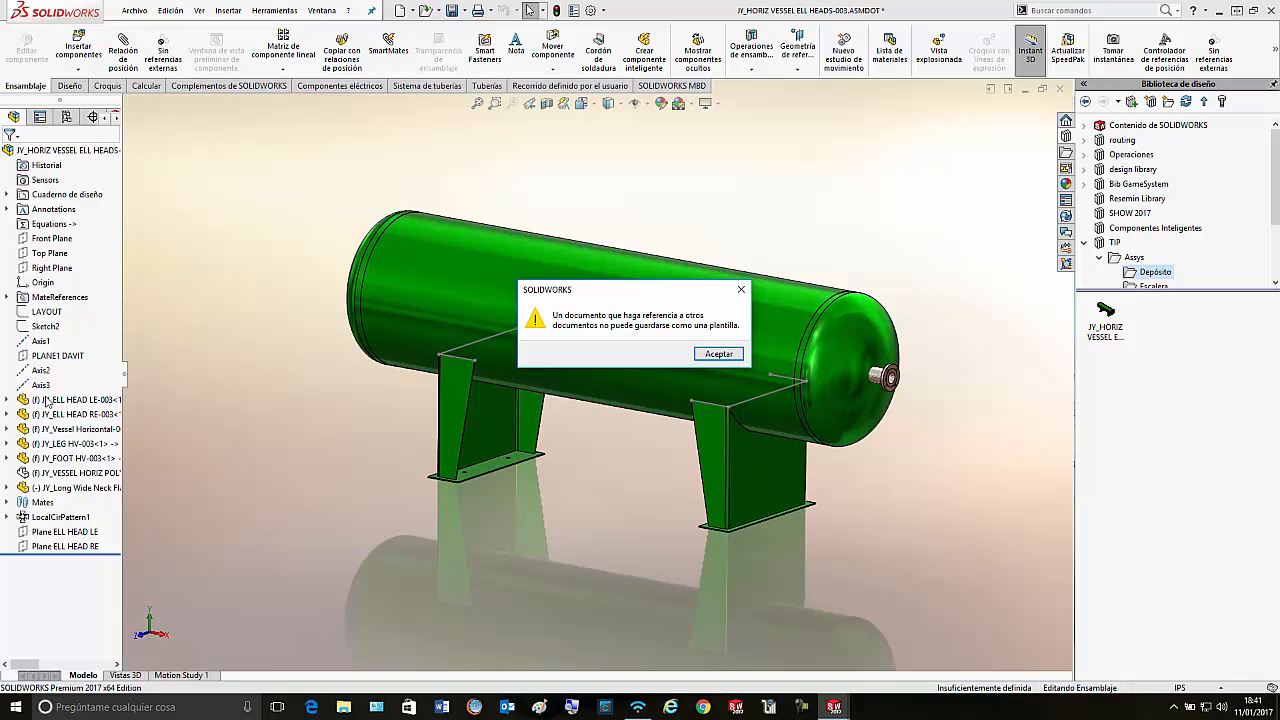
click(706, 355)
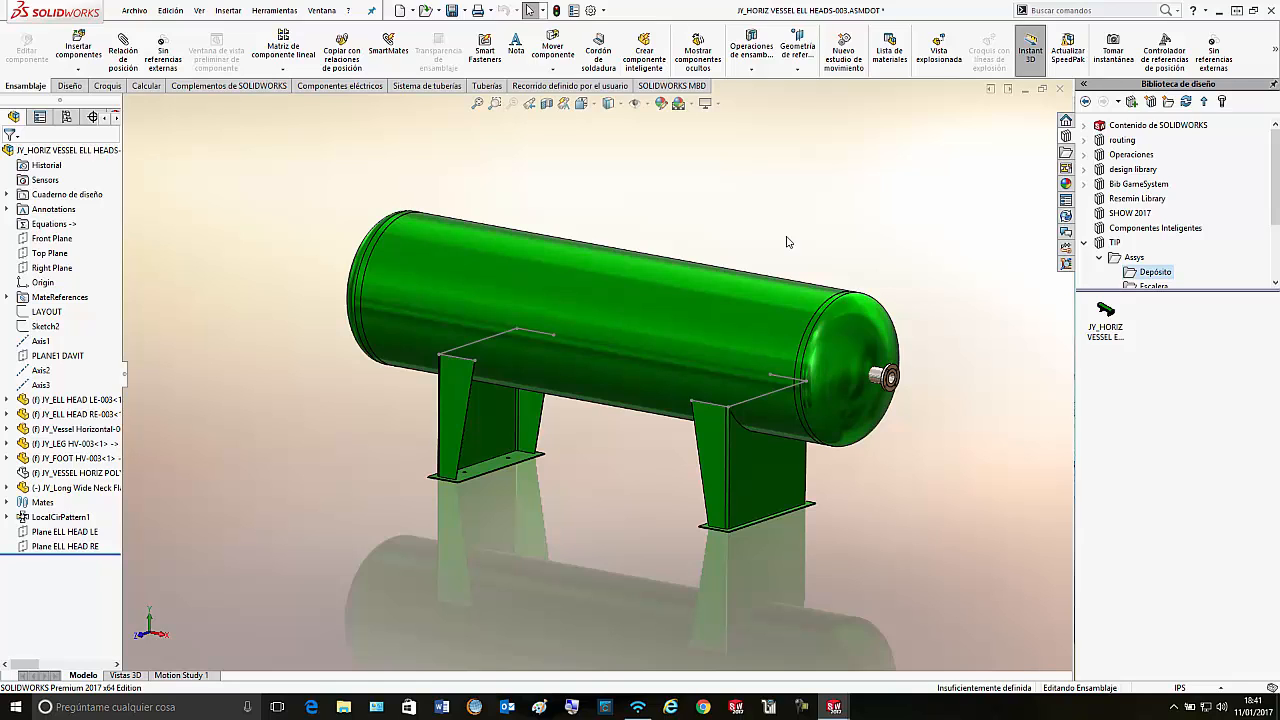
click(1060, 88)
click(682, 368)
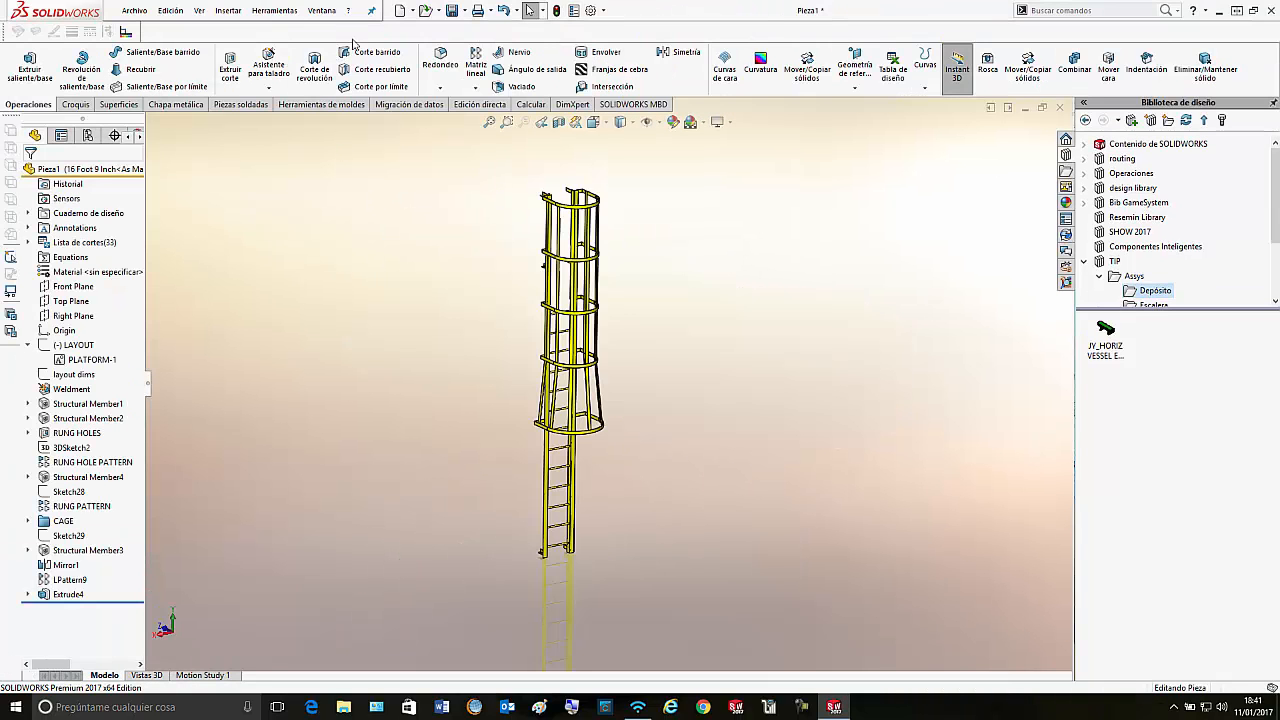
Step: Create a new empty assembly from the Assembly template in Resemin Templates, skipping the initial component insertion
click(400, 11)
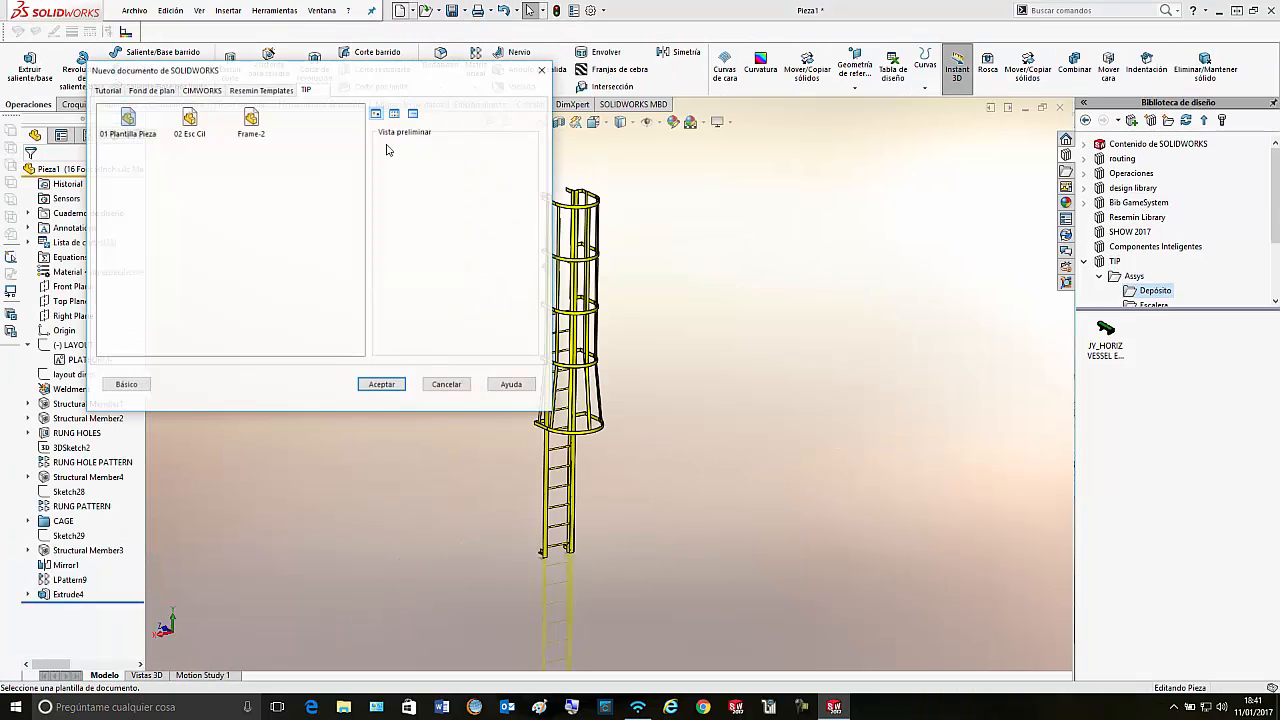
click(191, 91)
click(245, 90)
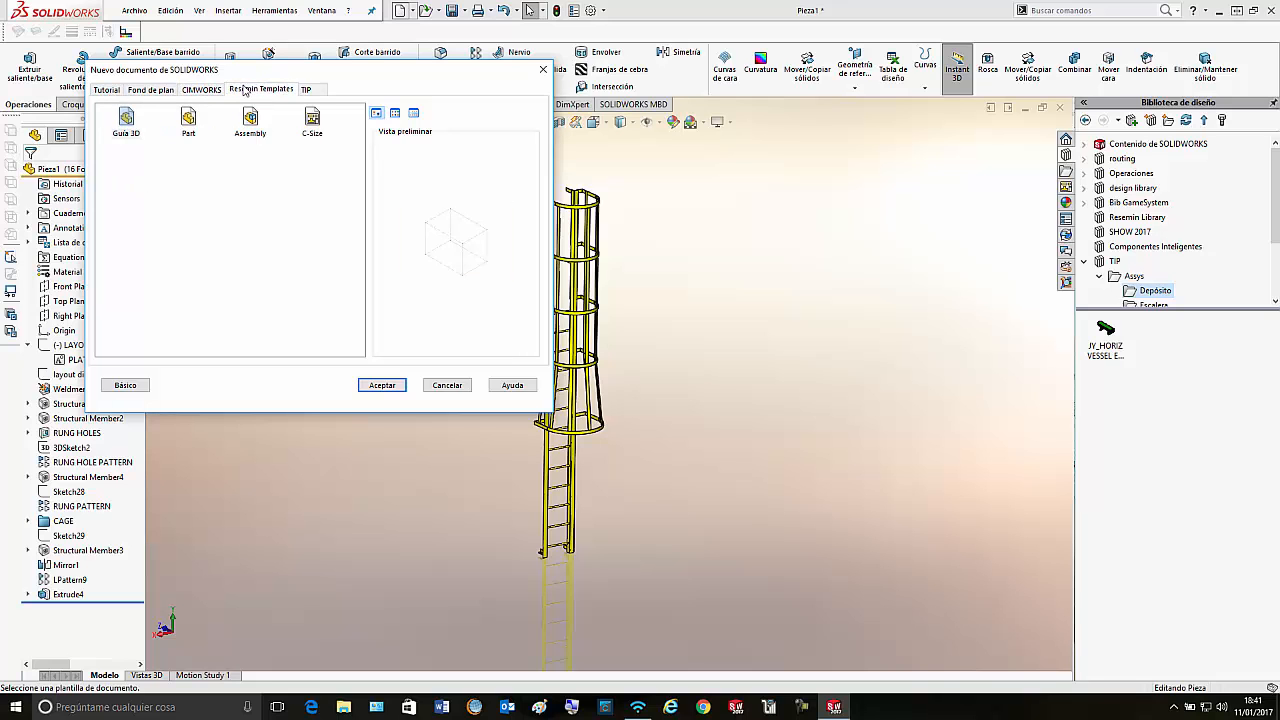
double_click(250, 120)
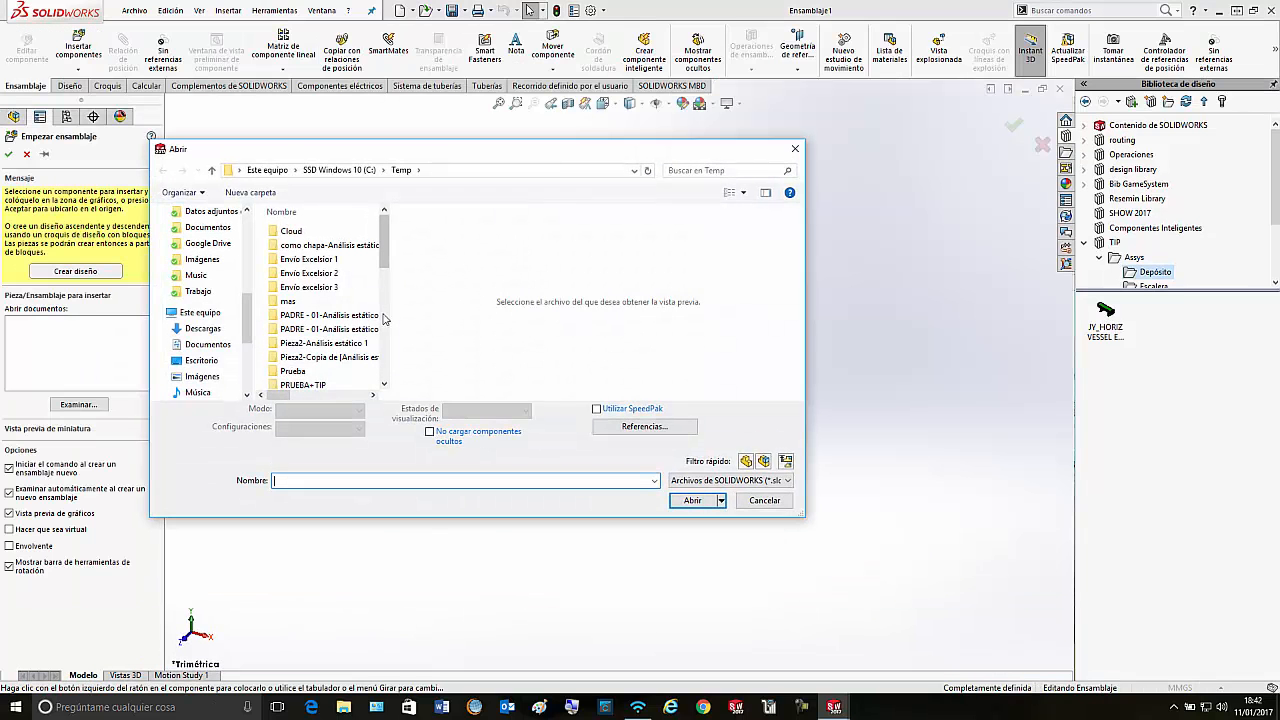
click(763, 500)
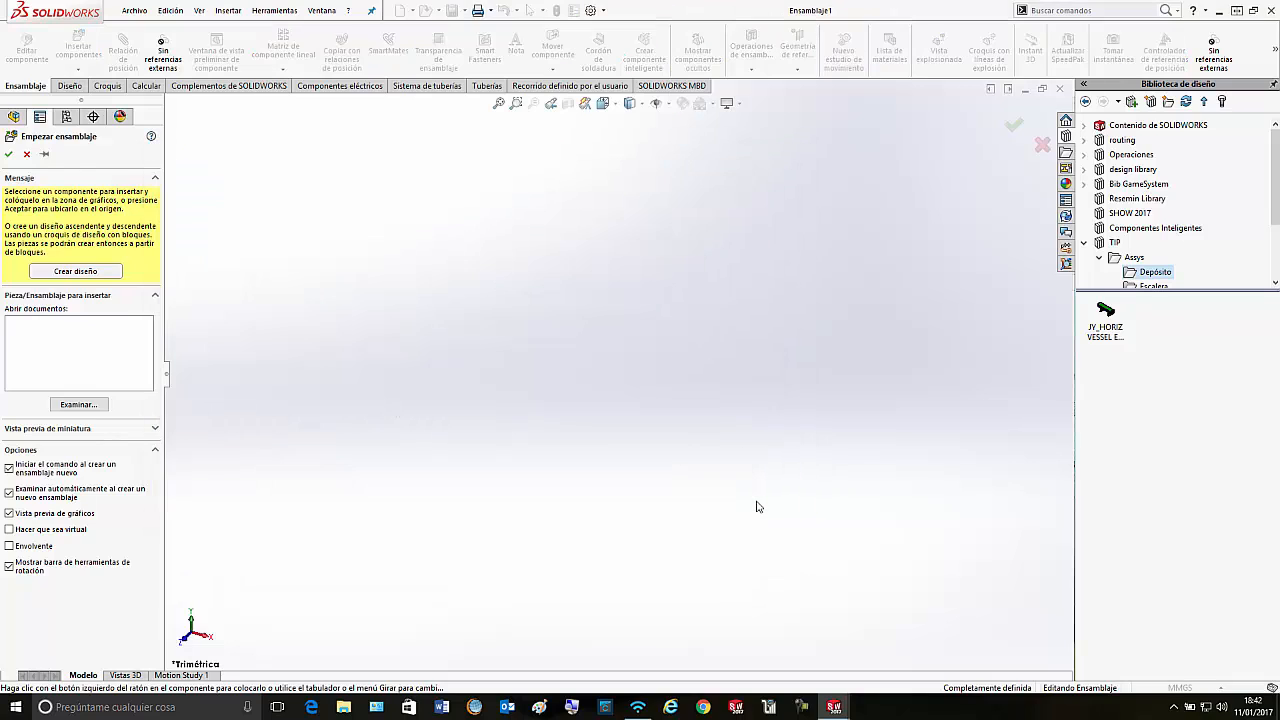
click(27, 153)
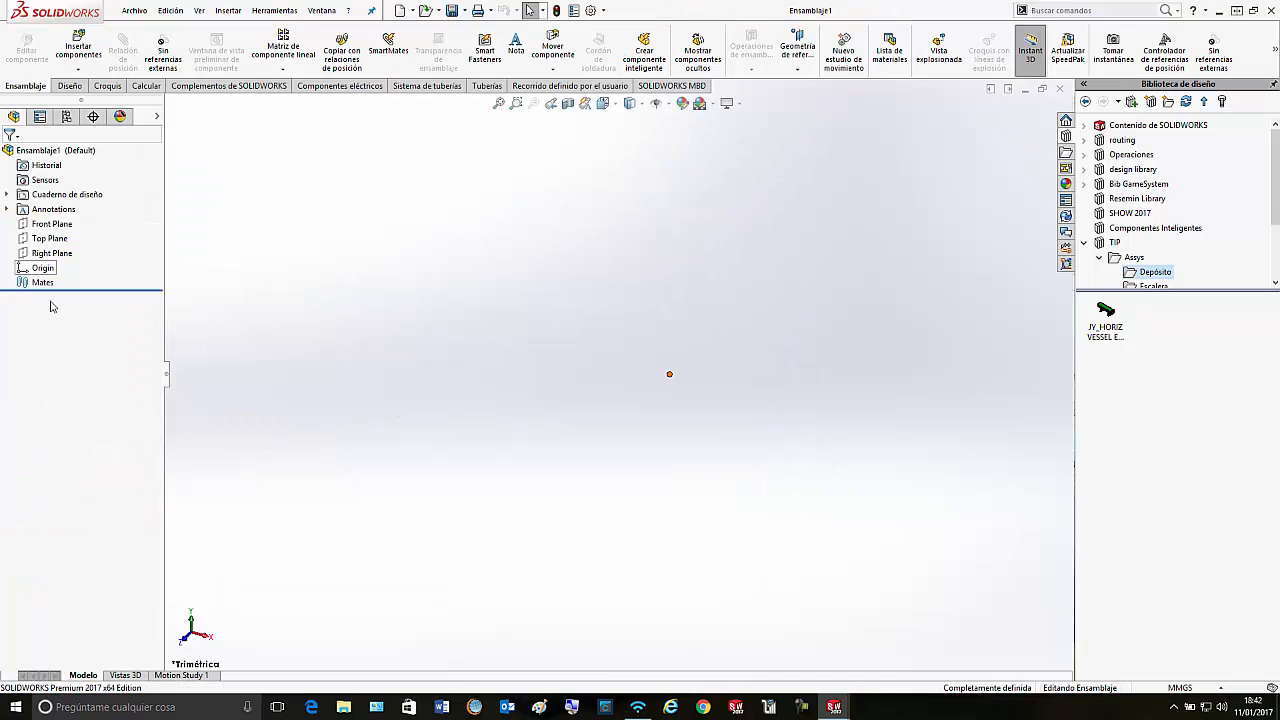
Step: Insert JY_HORIZ VESSEL ELL HEADS-003 from the design library into the assembly using its Default configuration
click(1107, 322)
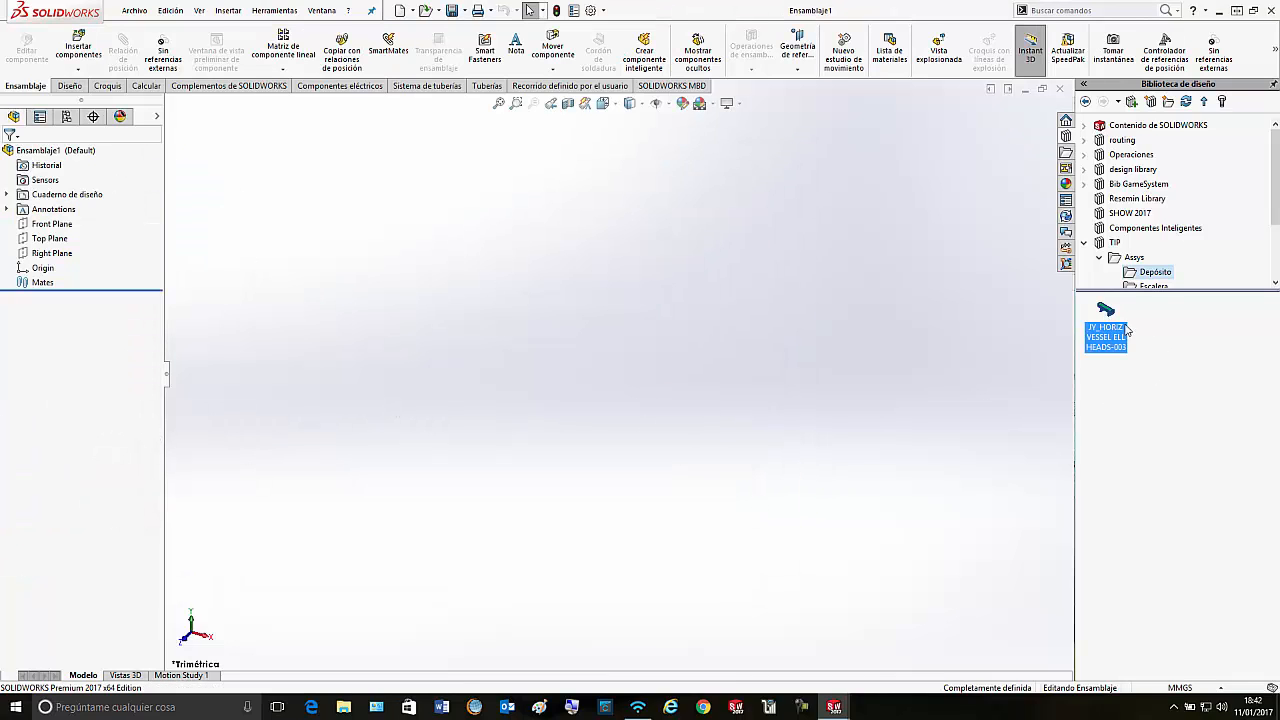
drag(1094, 316, 615, 447)
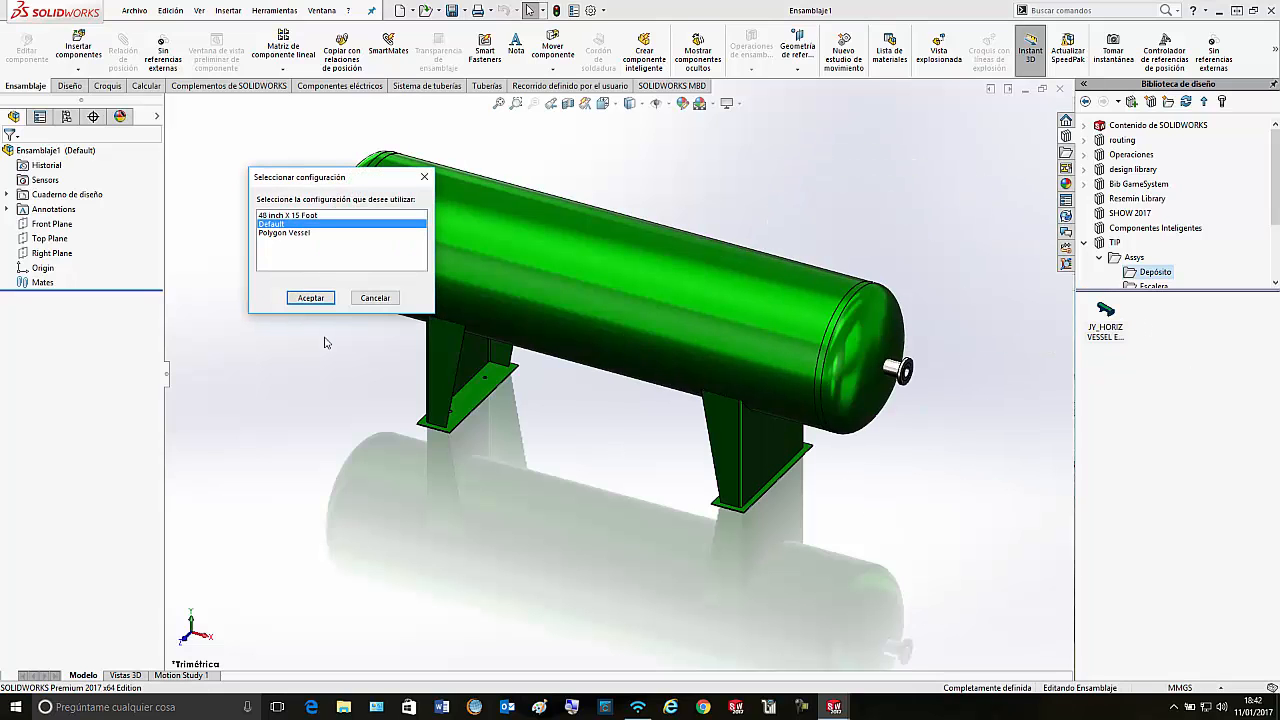
click(300, 300)
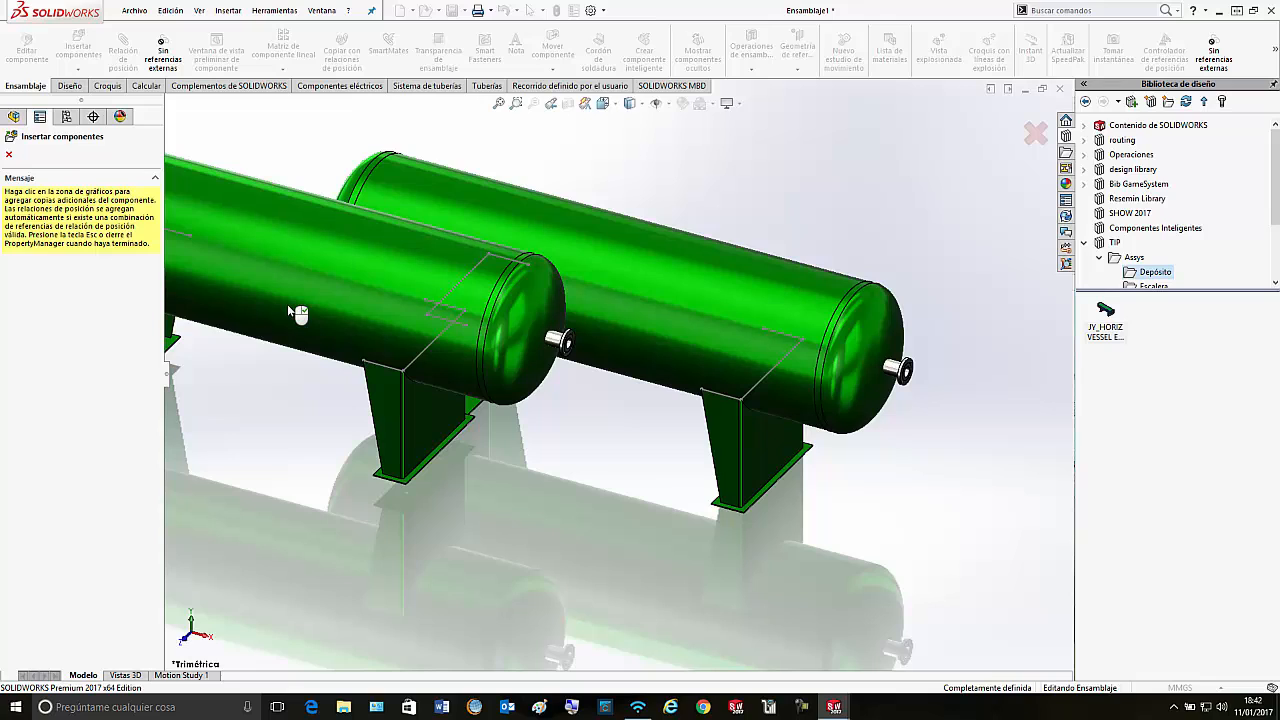
Step: Make the inserted vessel subassembly virtual on its own, keeping its child components linked to their external files
key(Escape)
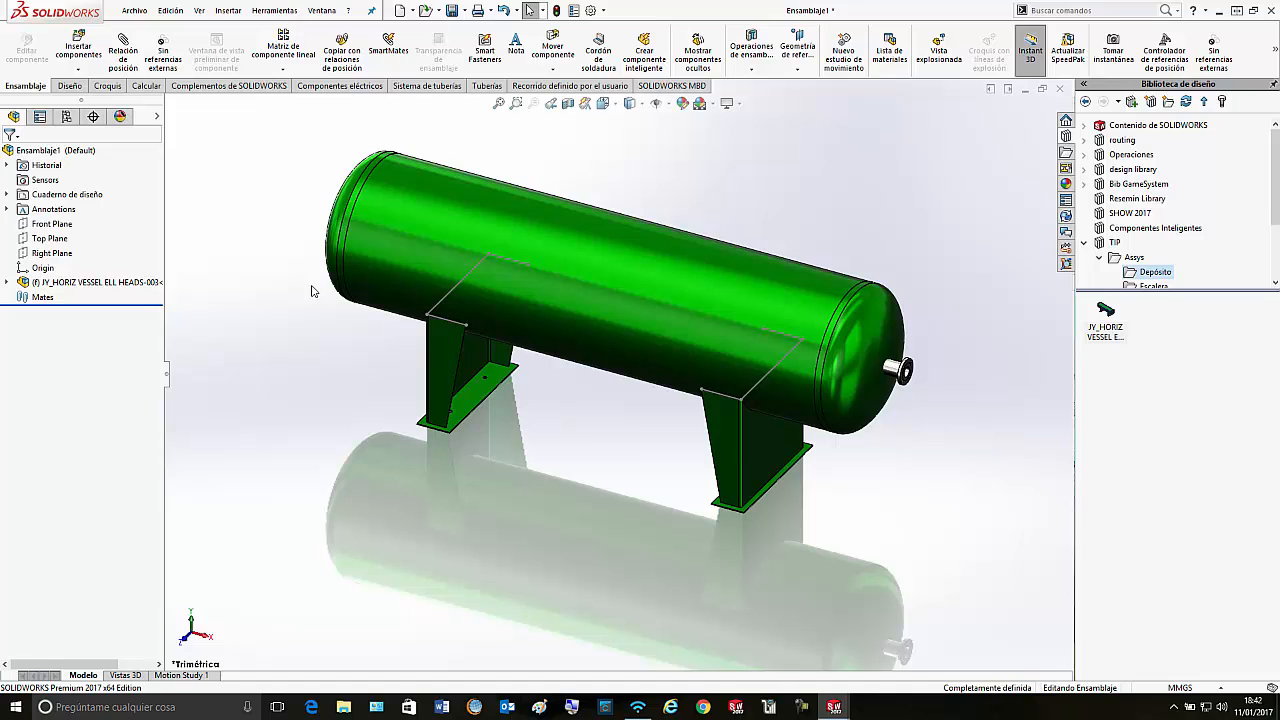
click(7, 282)
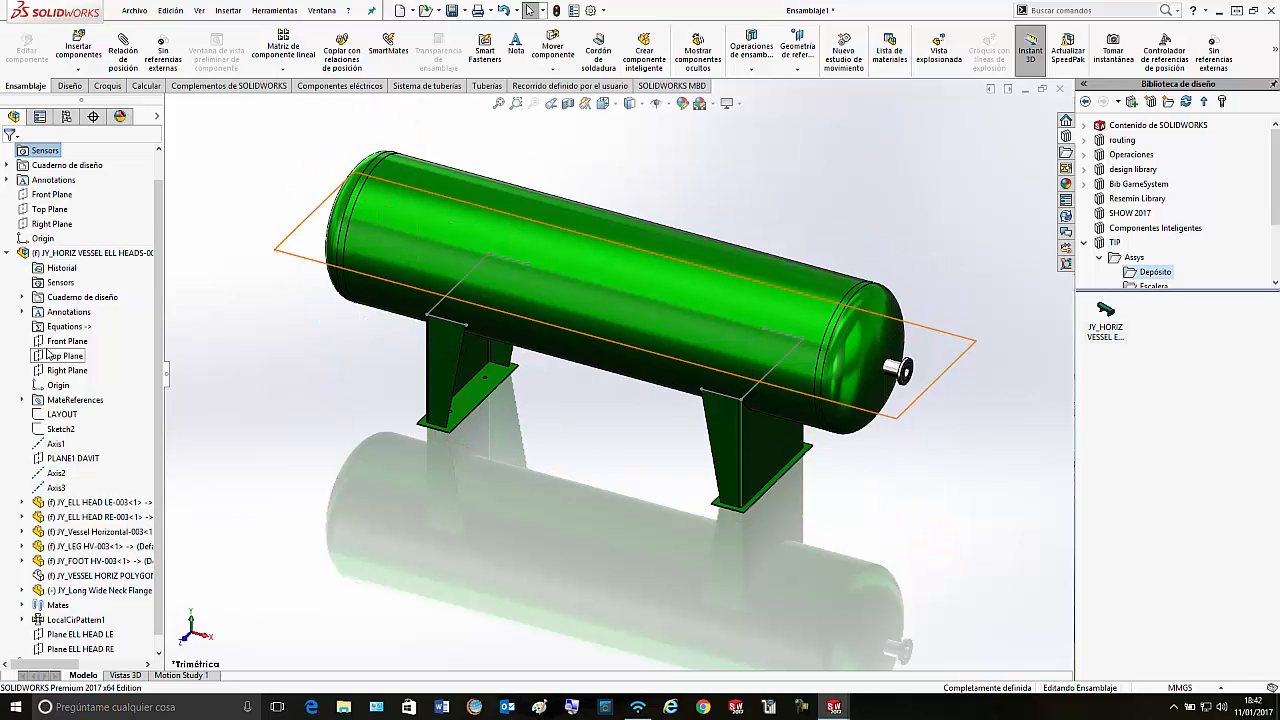
click(8, 254)
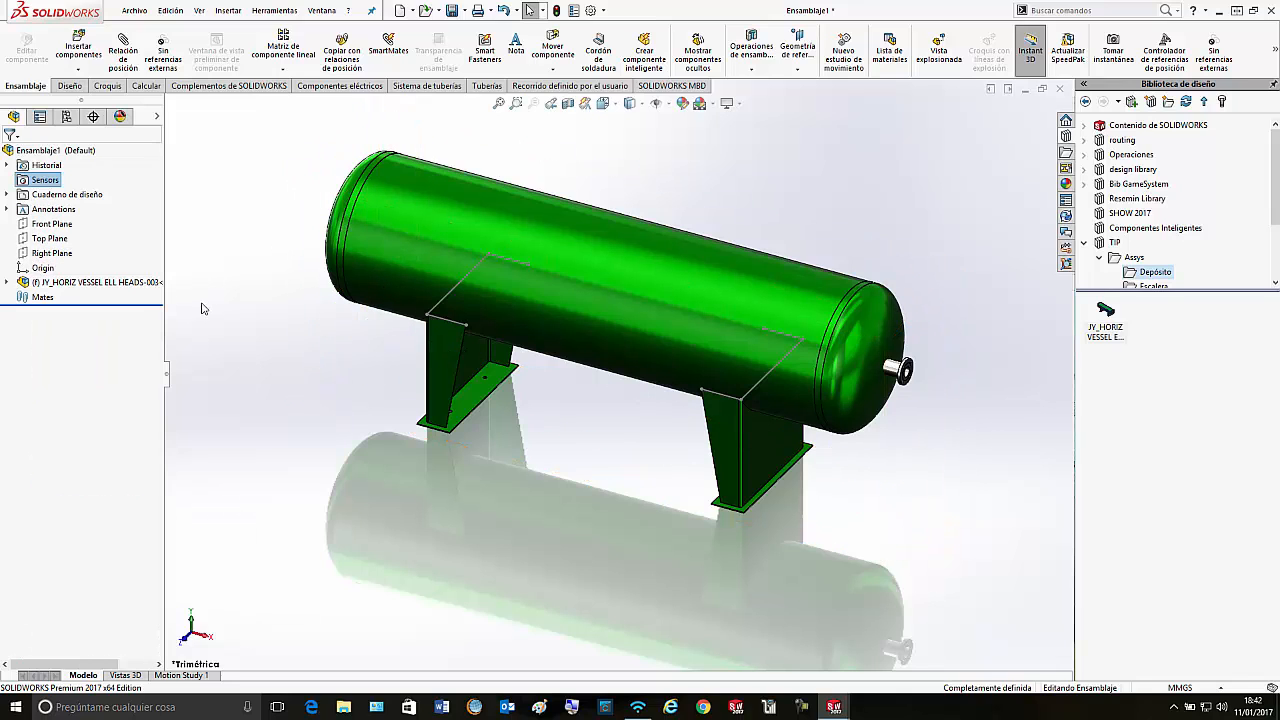
right_click(104, 287)
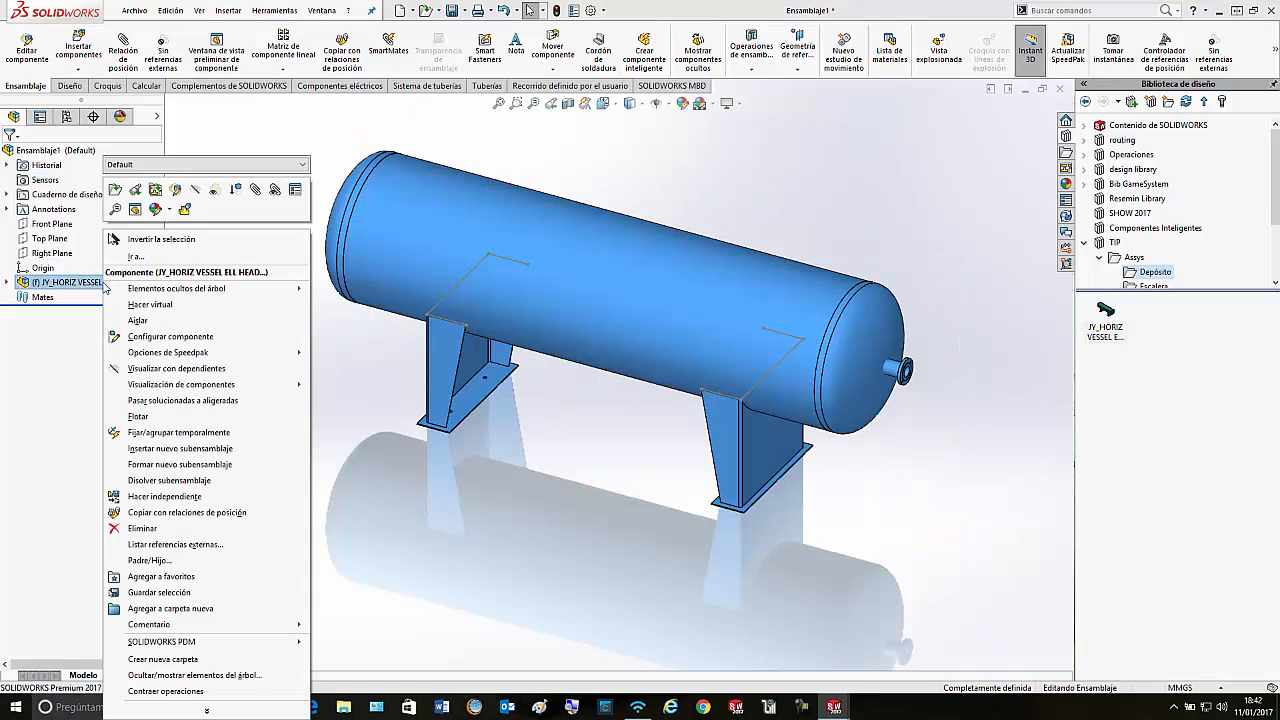
key(Escape)
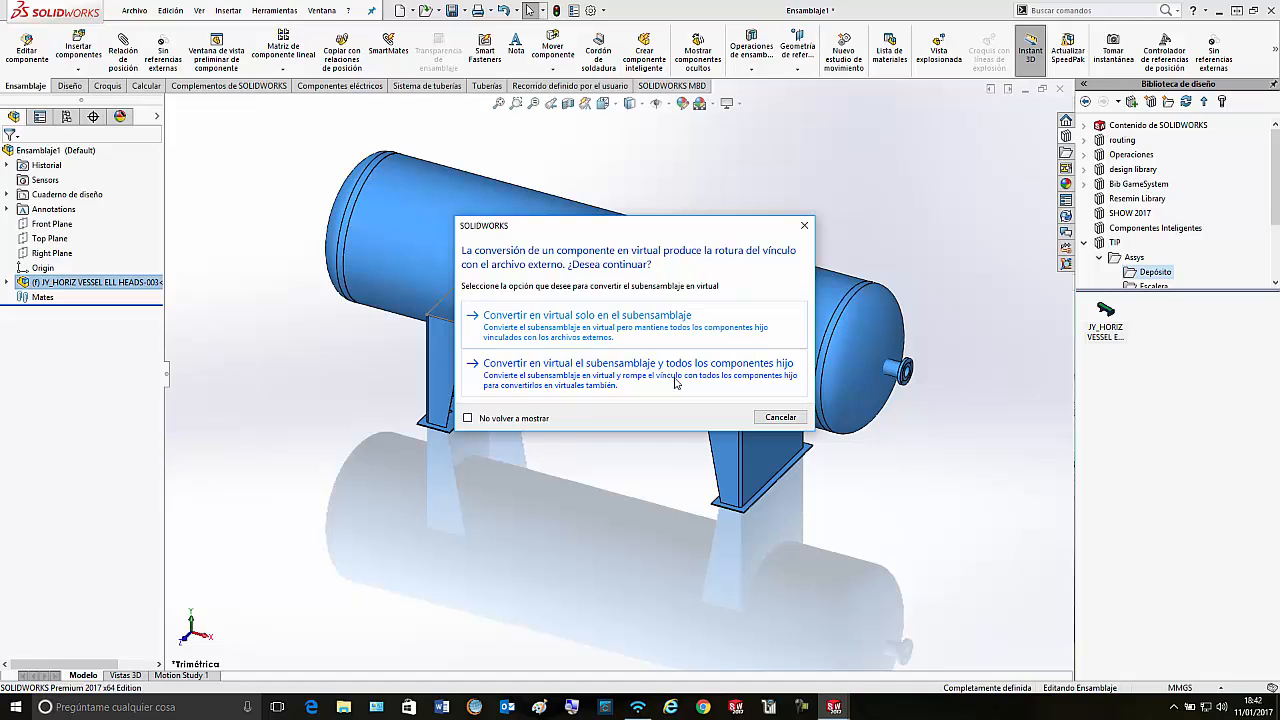
click(625, 334)
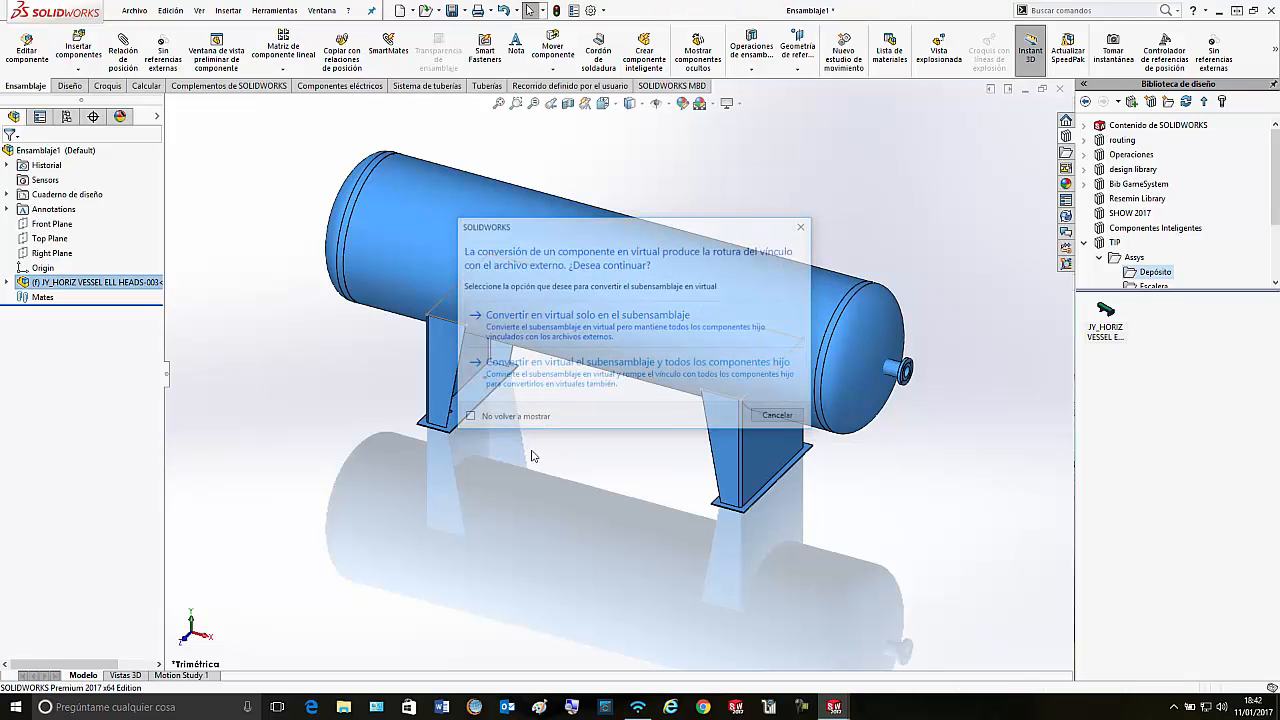
Step: Rename the virtual copy of the vessel subassembly as MIO
click(90, 282)
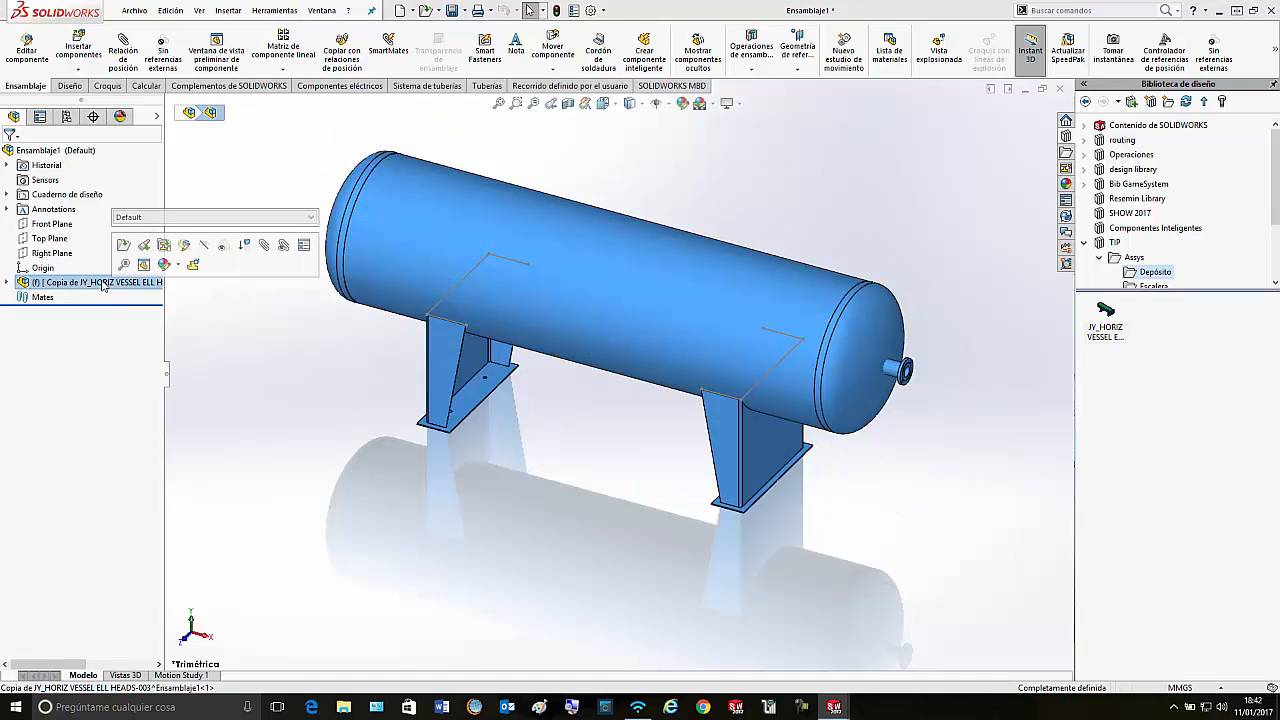
click(90, 282)
text(MIO)
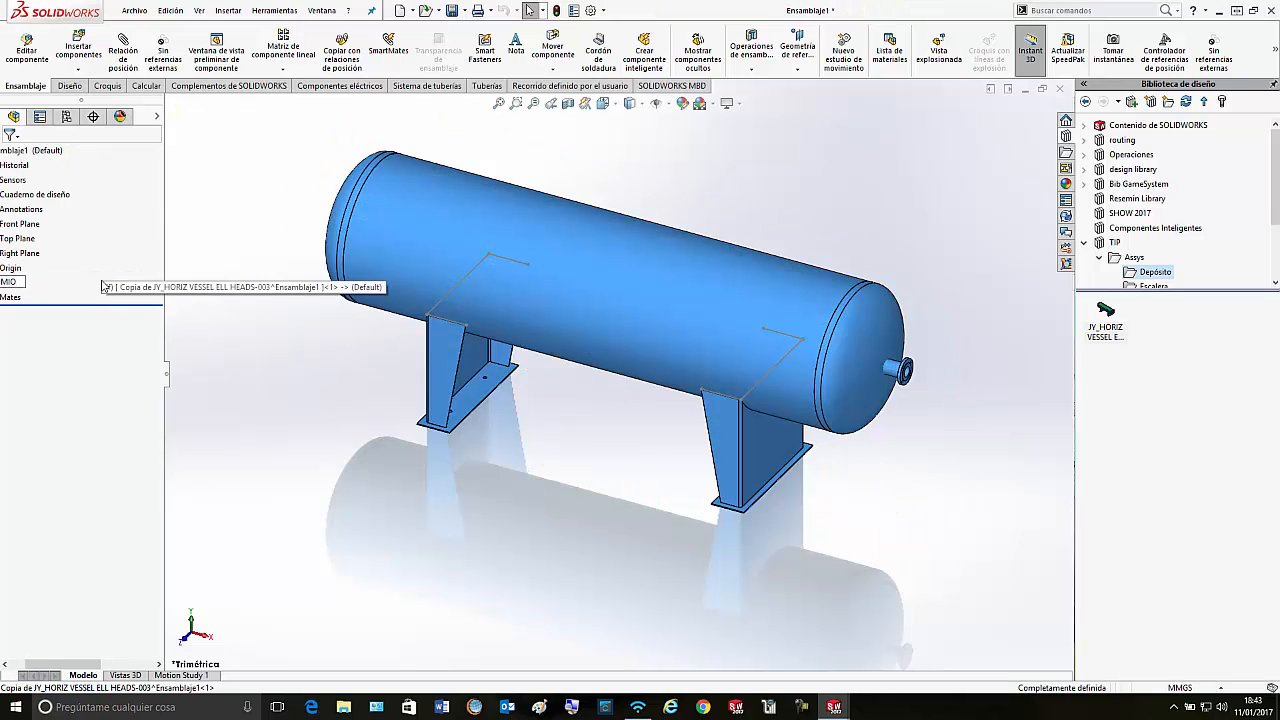
key(Return)
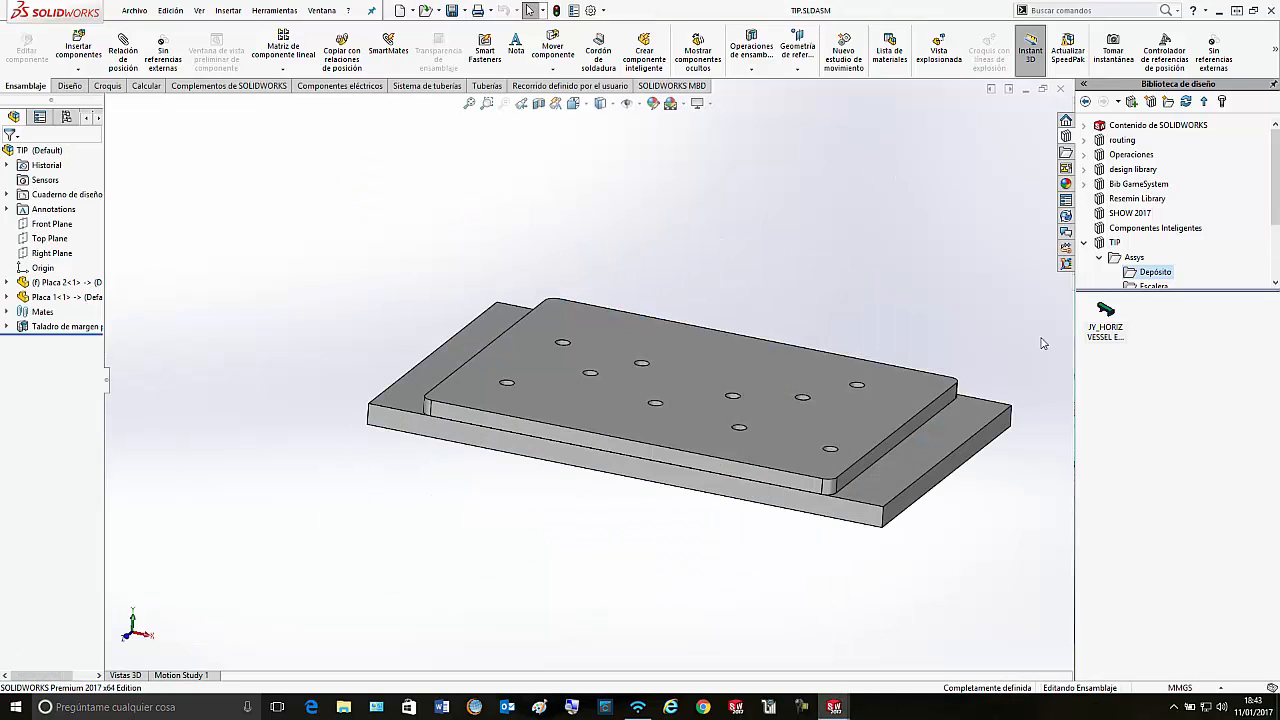
Step: In the TIP assembly, insert the JY_Prueba_VIS M12 ECROU fastener group from Grupo Tornillería into the front corner hole at the upper plate's rounded end
middle_drag(960, 350, 892, 352)
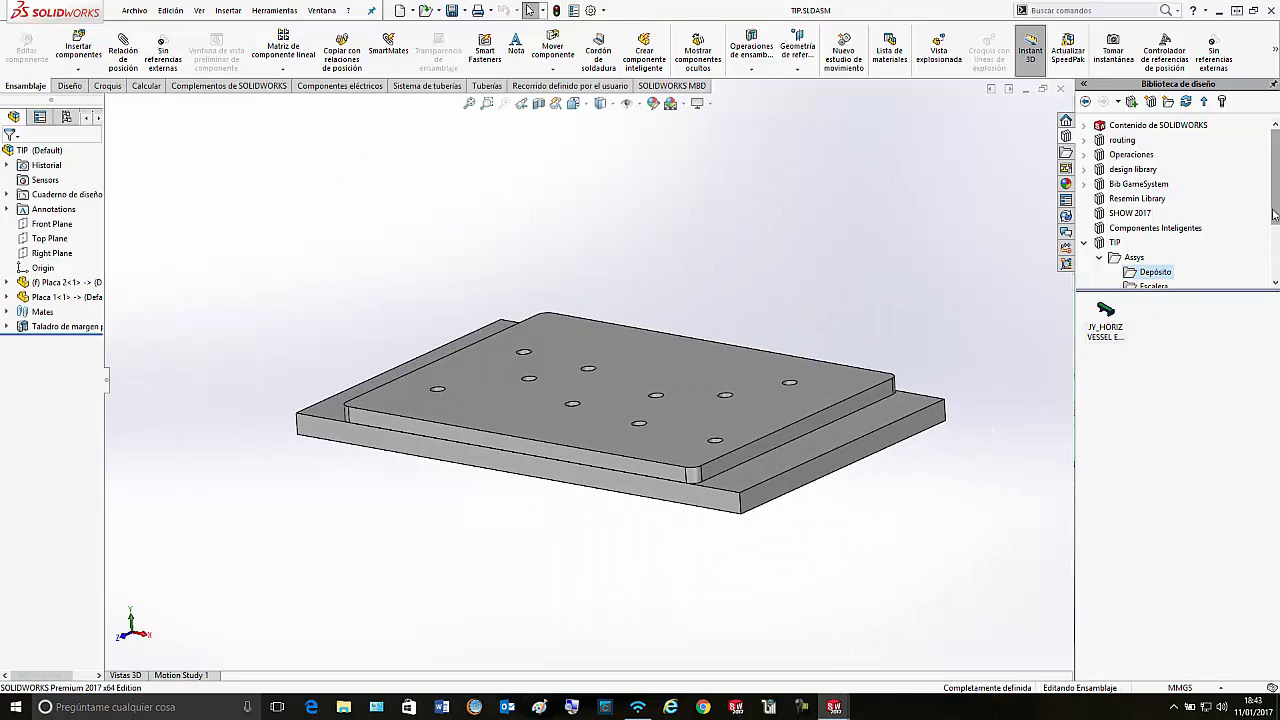
scroll(1215, 245, down, 1)
click(1150, 257)
middle_drag(652, 400, 440, 380)
scroll(440, 380, down, 4)
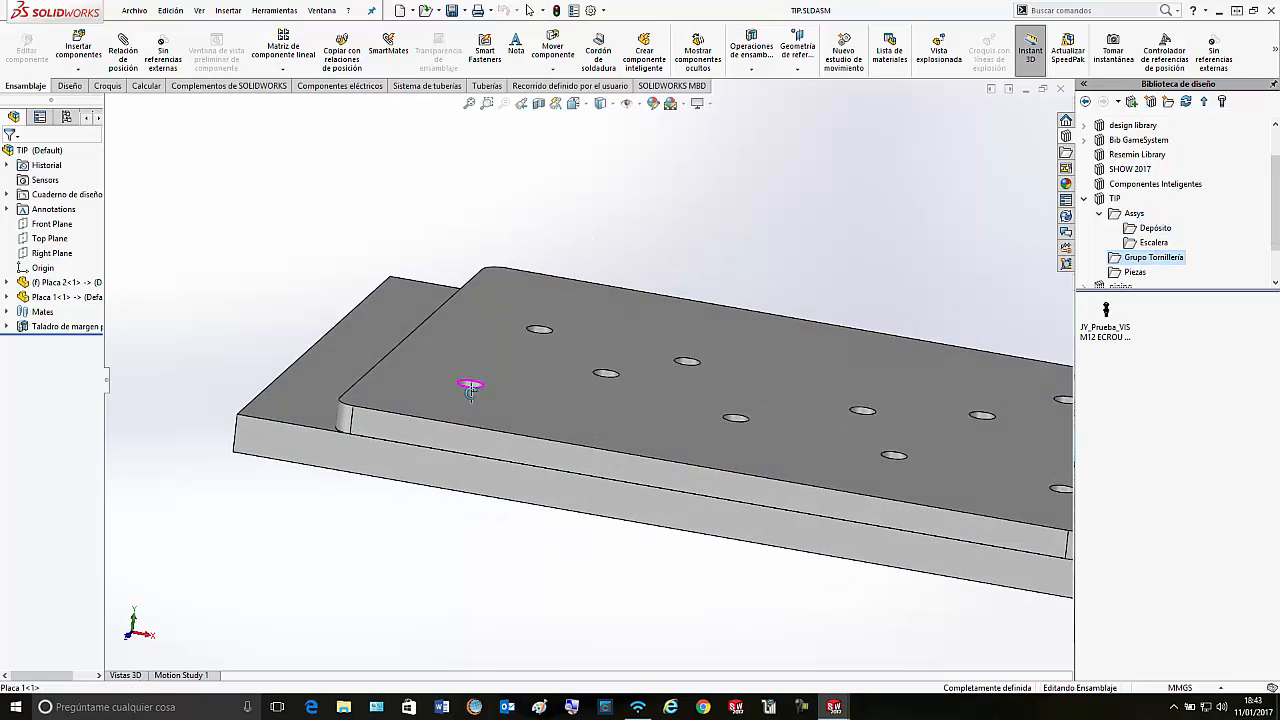
drag(1106, 325, 466, 388)
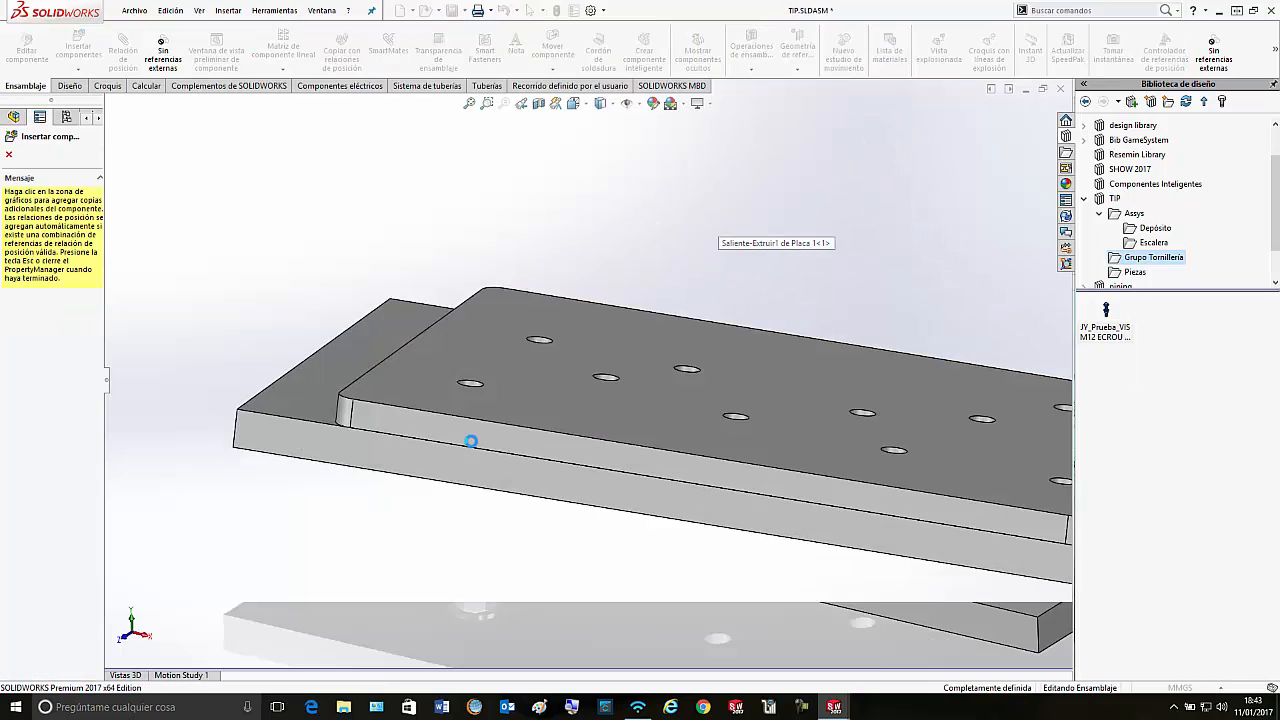
middle_drag(429, 551, 464, 420)
scroll(463, 535, down, 1)
scroll(433, 590, up, 1)
middle_drag(432, 586, 430, 641)
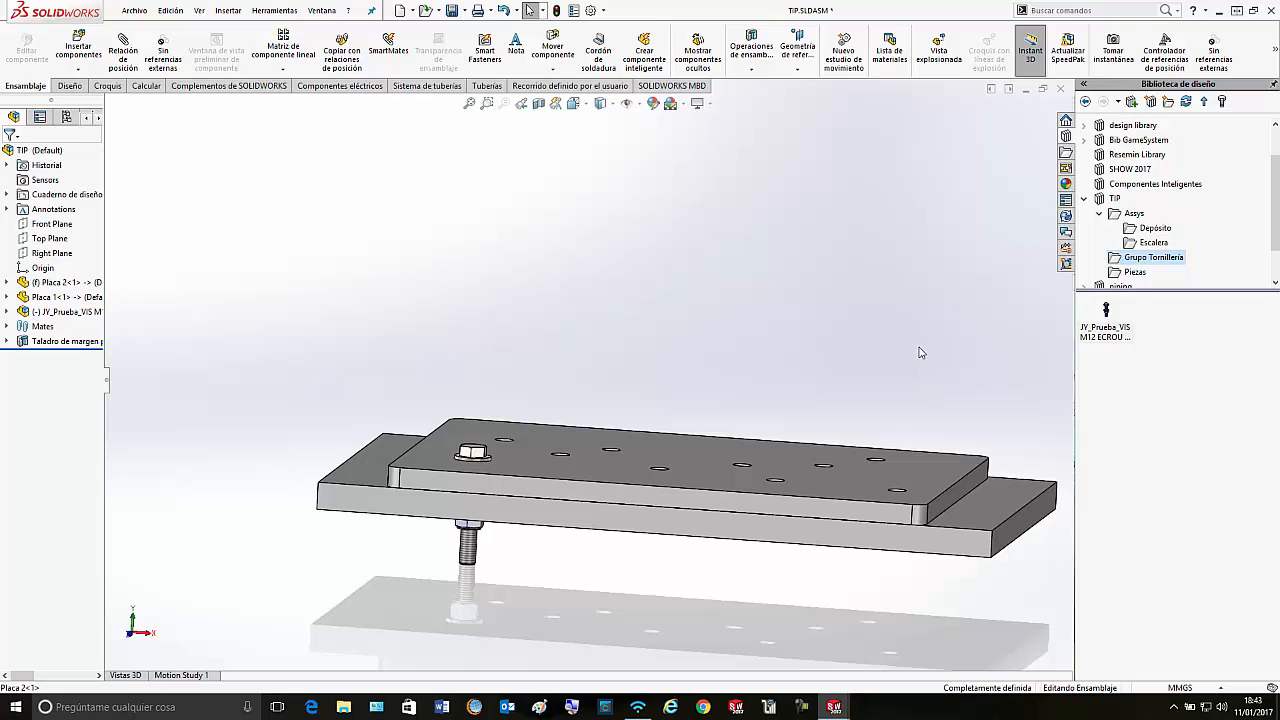
Step: Convert the inserted M12 fastener subassembly to virtual, leaving its child components linked to their external files
middle_drag(831, 322, 809, 345)
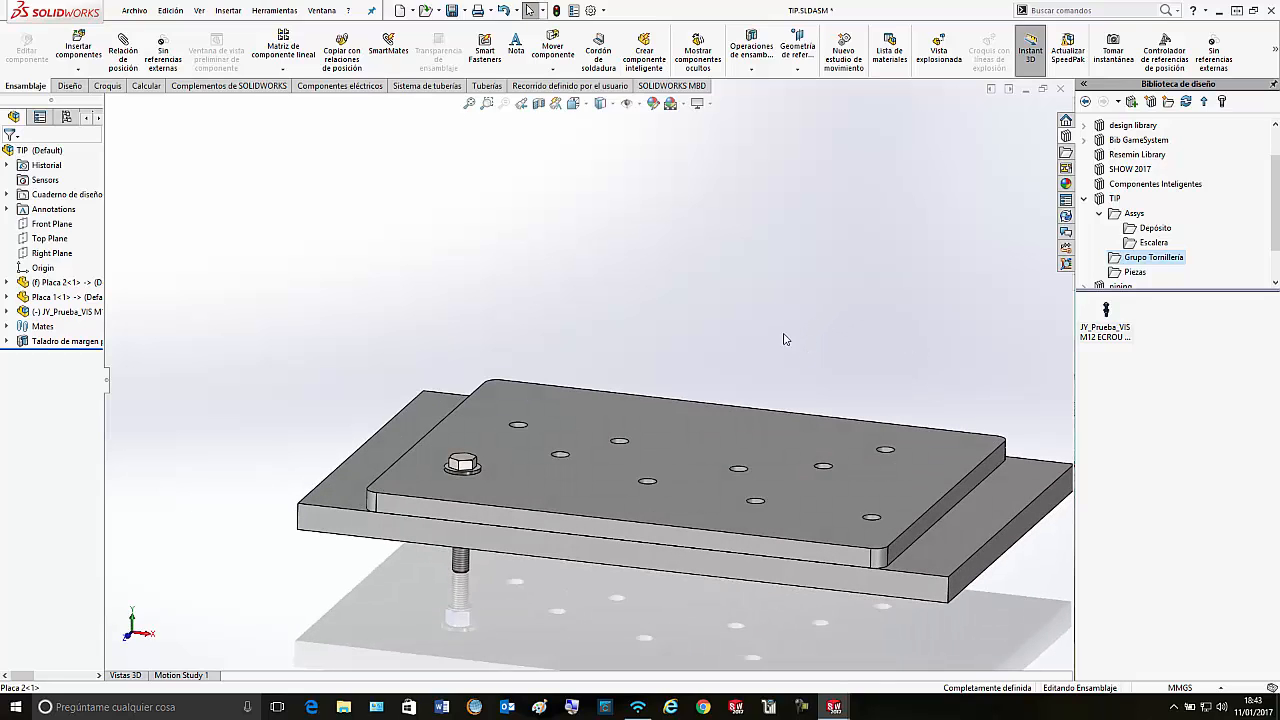
right_click(84, 313)
click(118, 321)
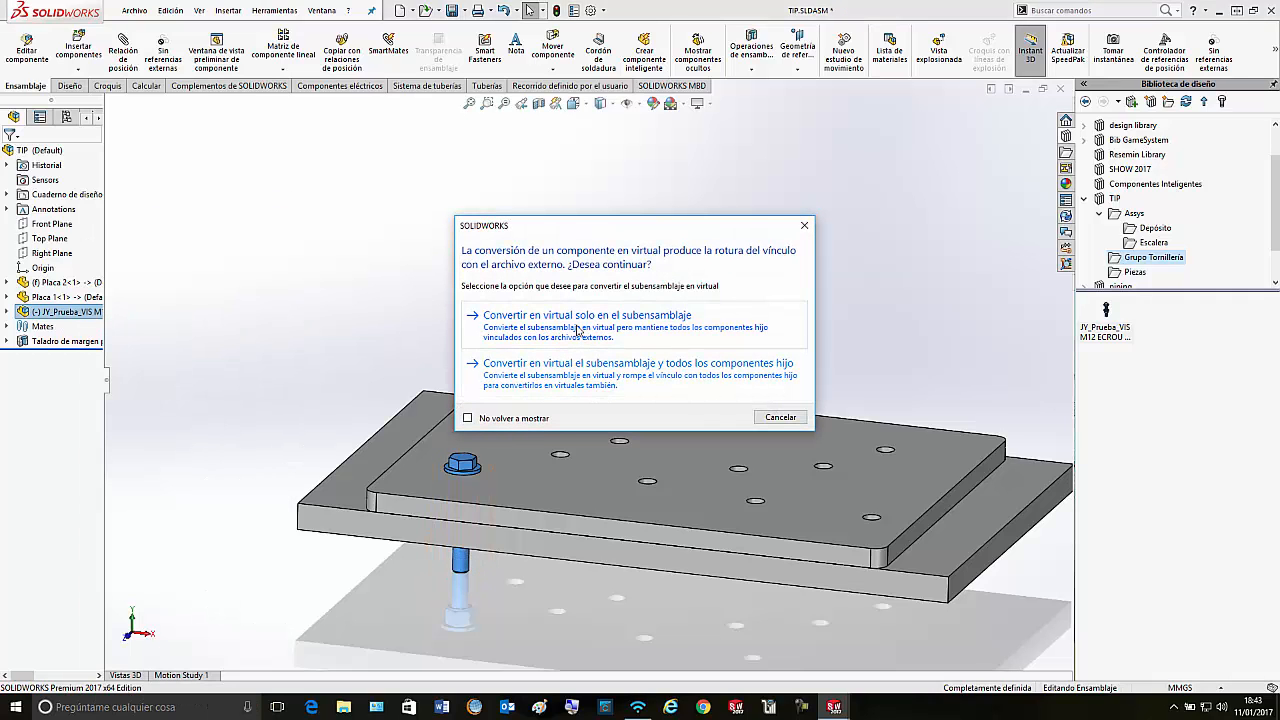
click(577, 328)
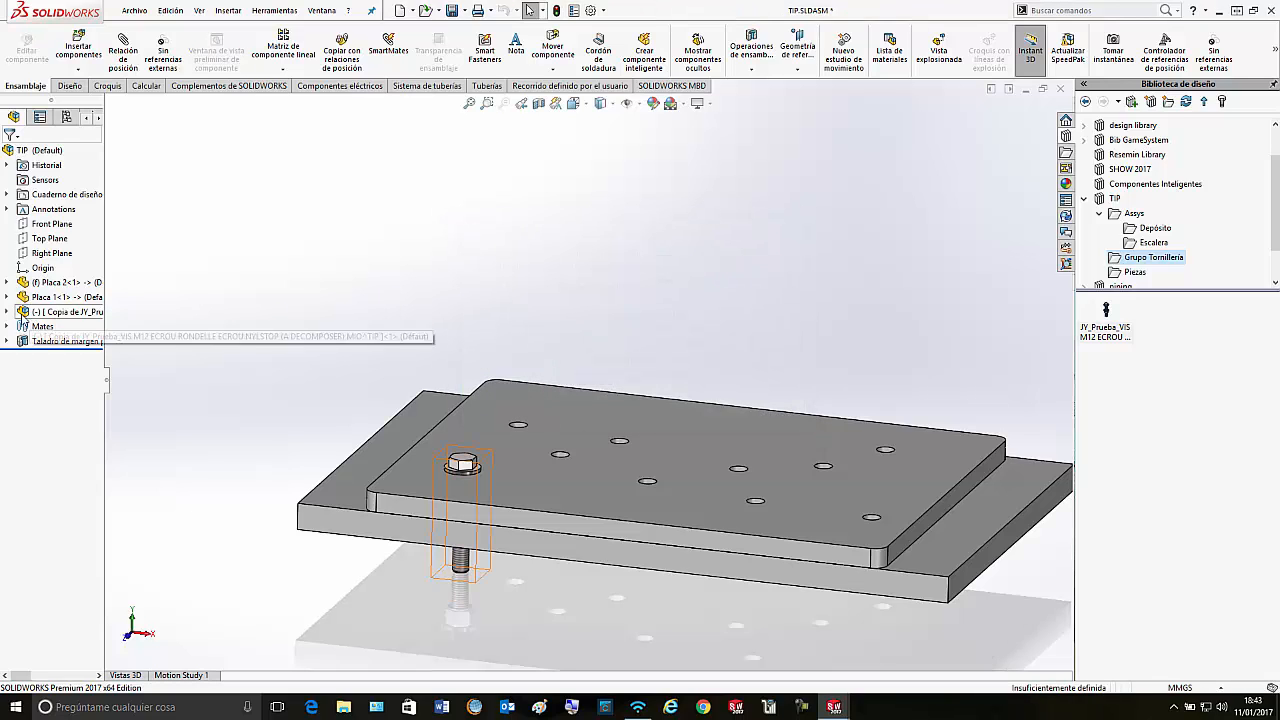
Step: Edit the fastener subassembly within the TIP assembly, suppress its Distancia1 mate, and return to the top-level assembly
click(7, 312)
click(22, 531)
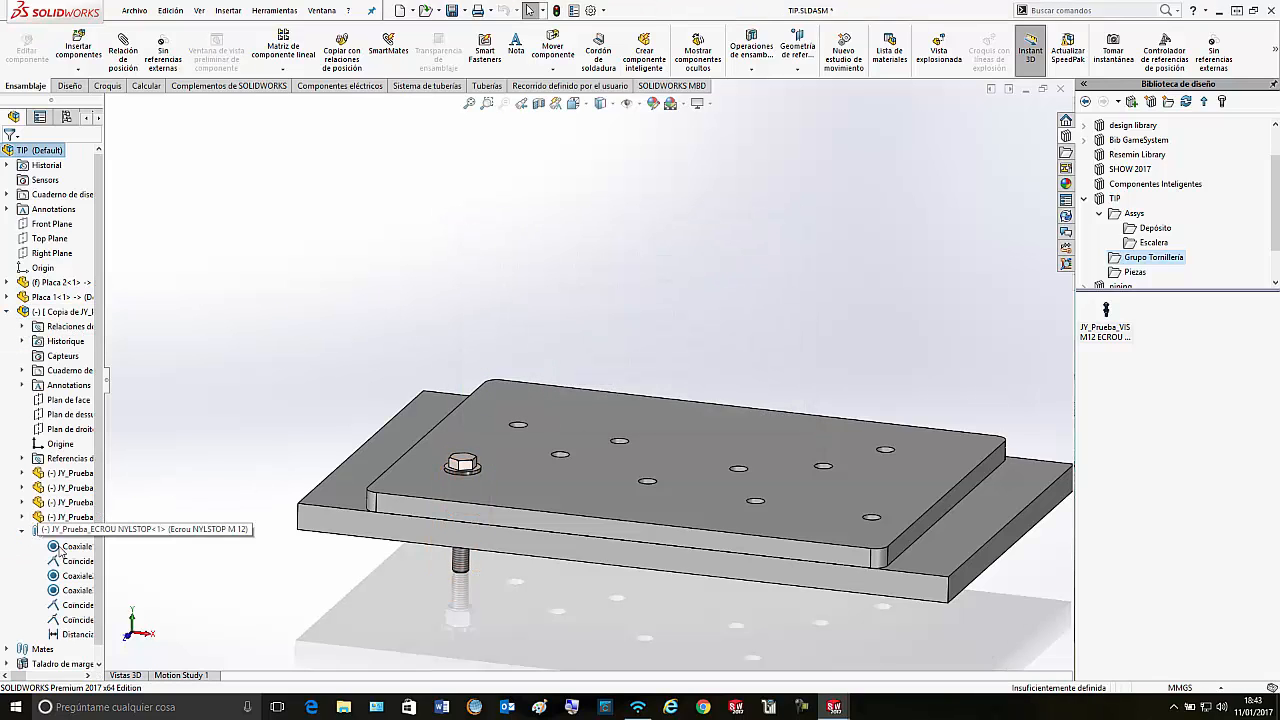
click(72, 634)
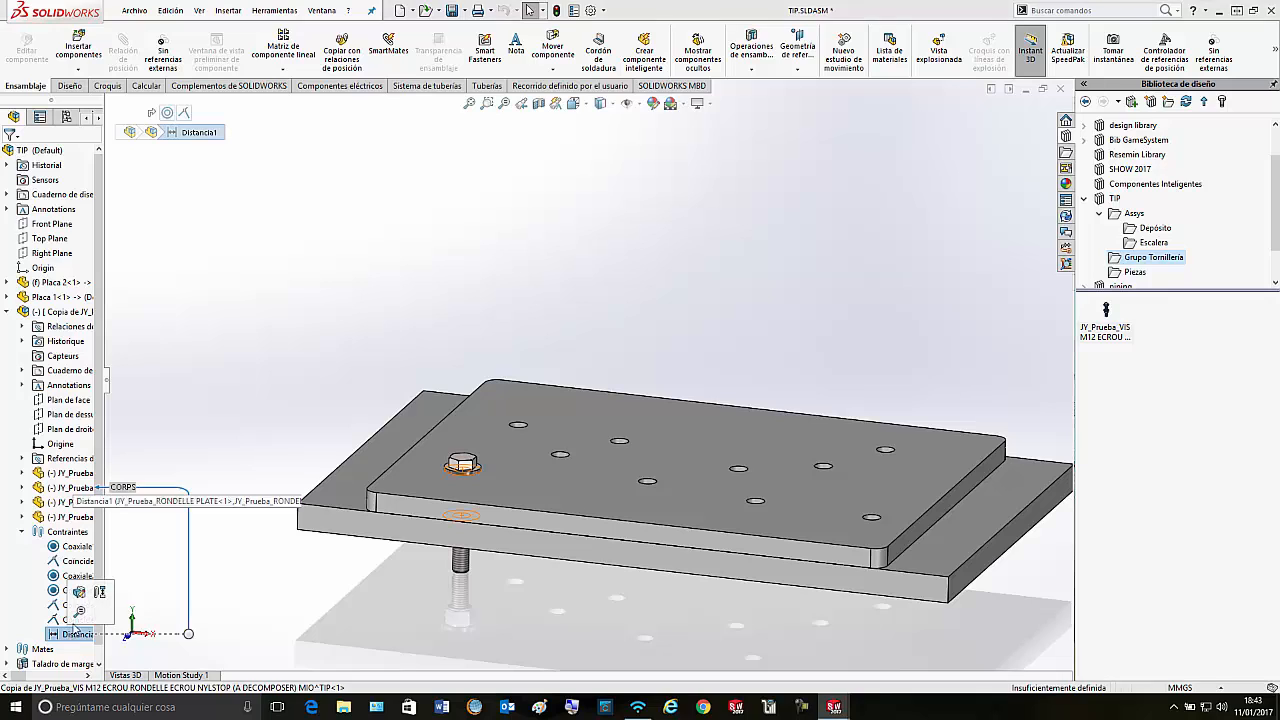
right_click(72, 634)
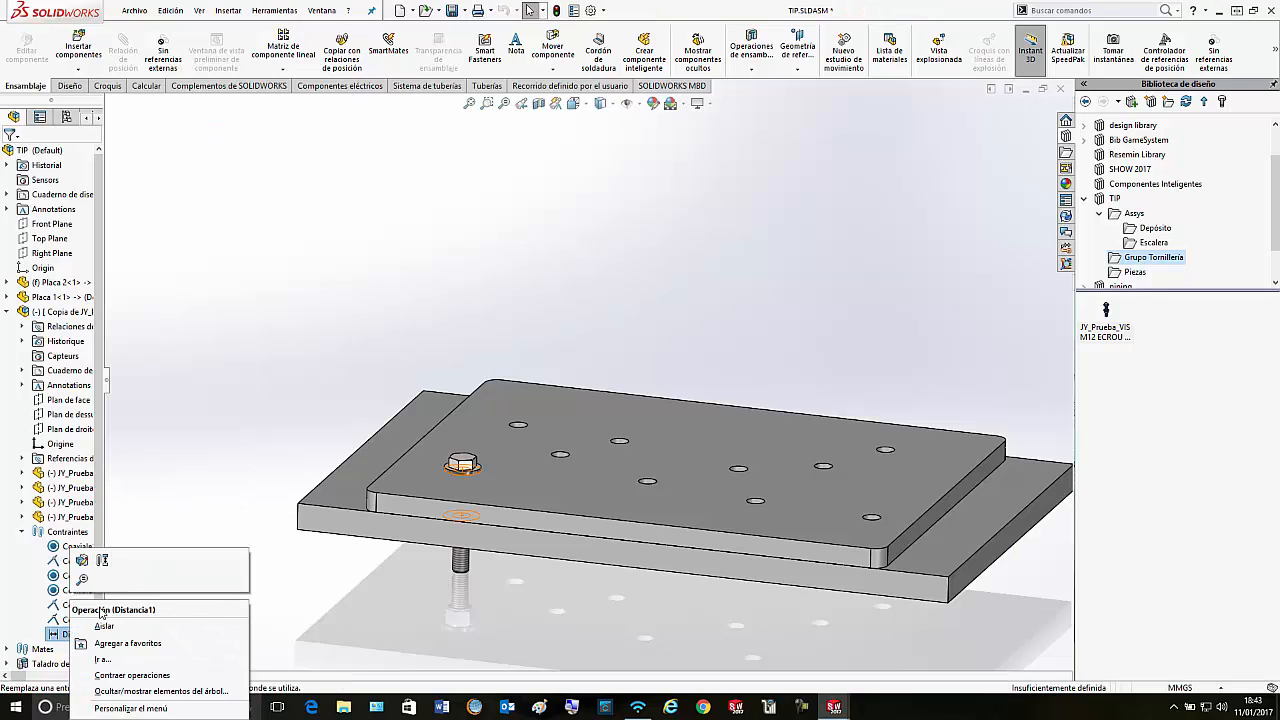
click(80, 312)
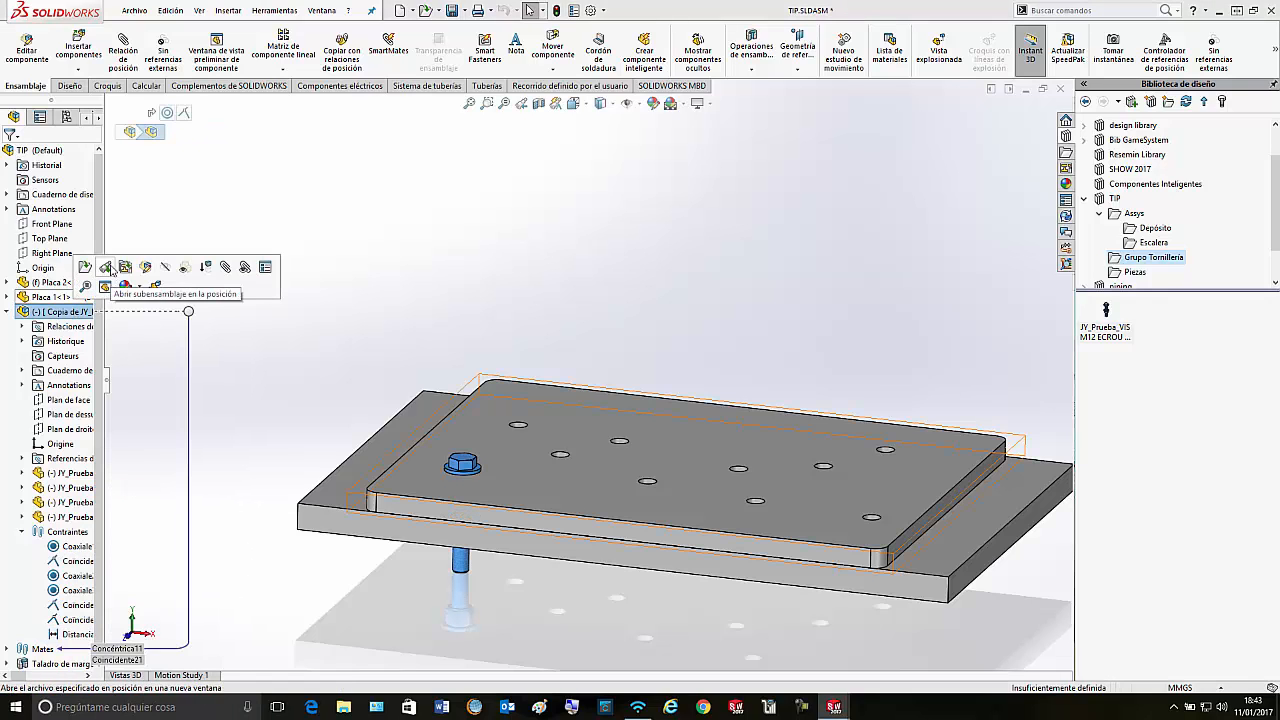
click(143, 274)
right_click(72, 634)
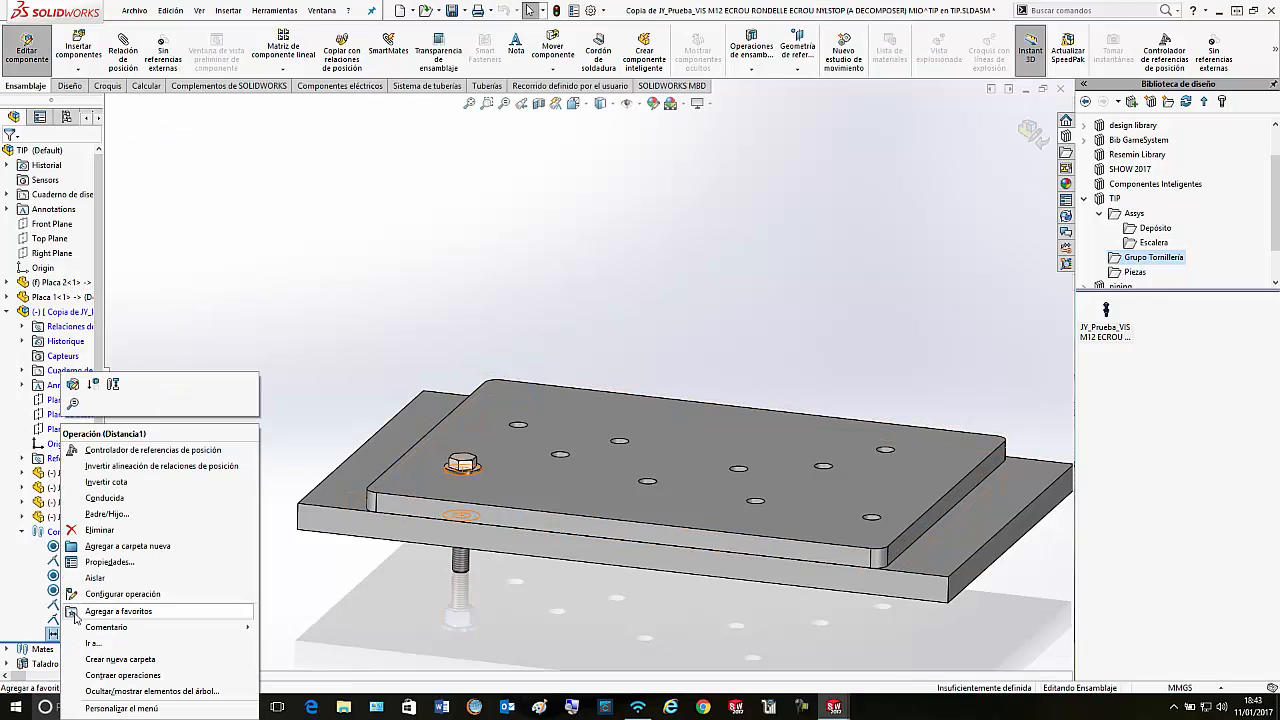
click(97, 390)
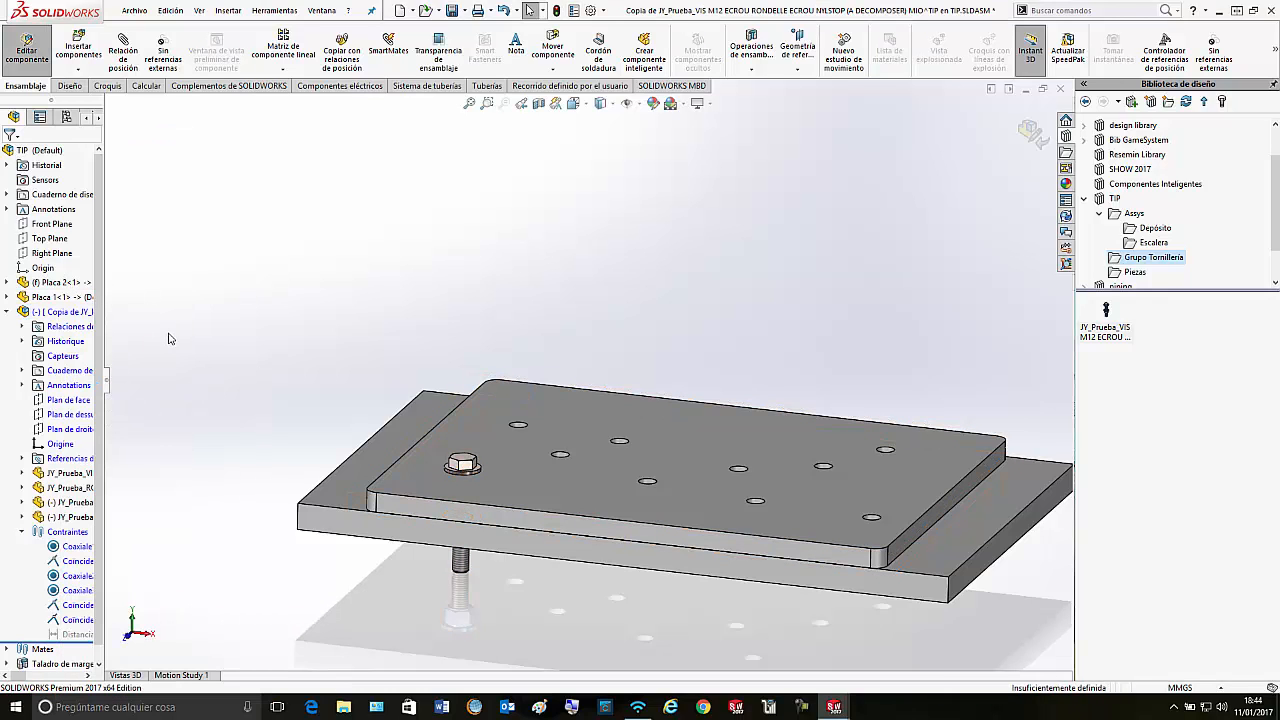
click(1040, 133)
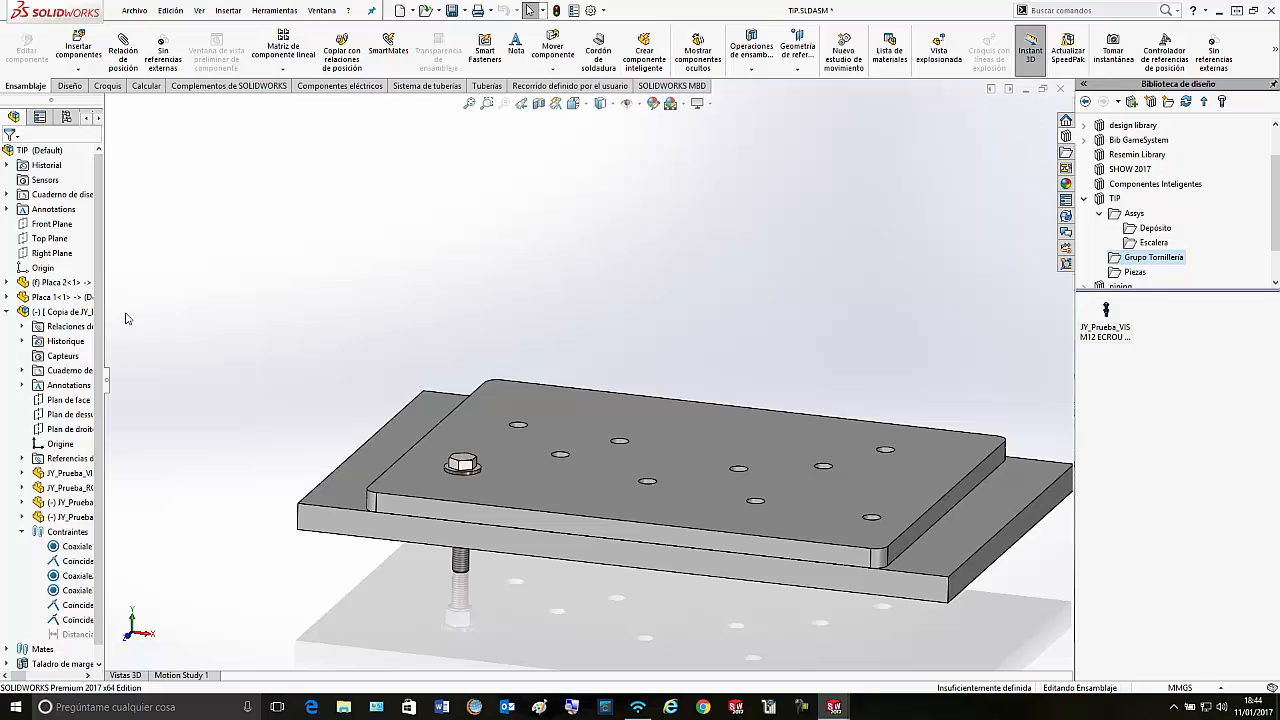
Step: Make the fastener subassembly flexible and slide its nut down the bolt, away from the underside of the lower plate
right_click(80, 312)
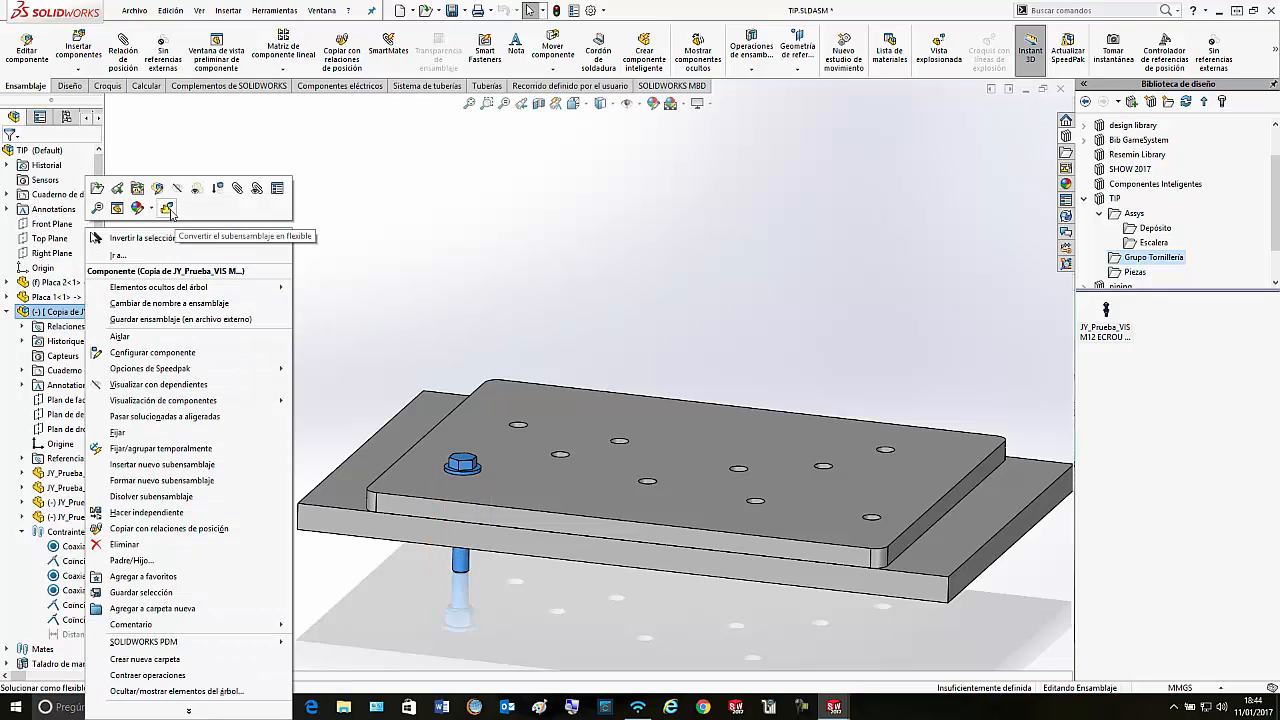
click(168, 209)
middle_drag(334, 289, 500, 514)
scroll(497, 518, down, 5)
drag(460, 487, 460, 517)
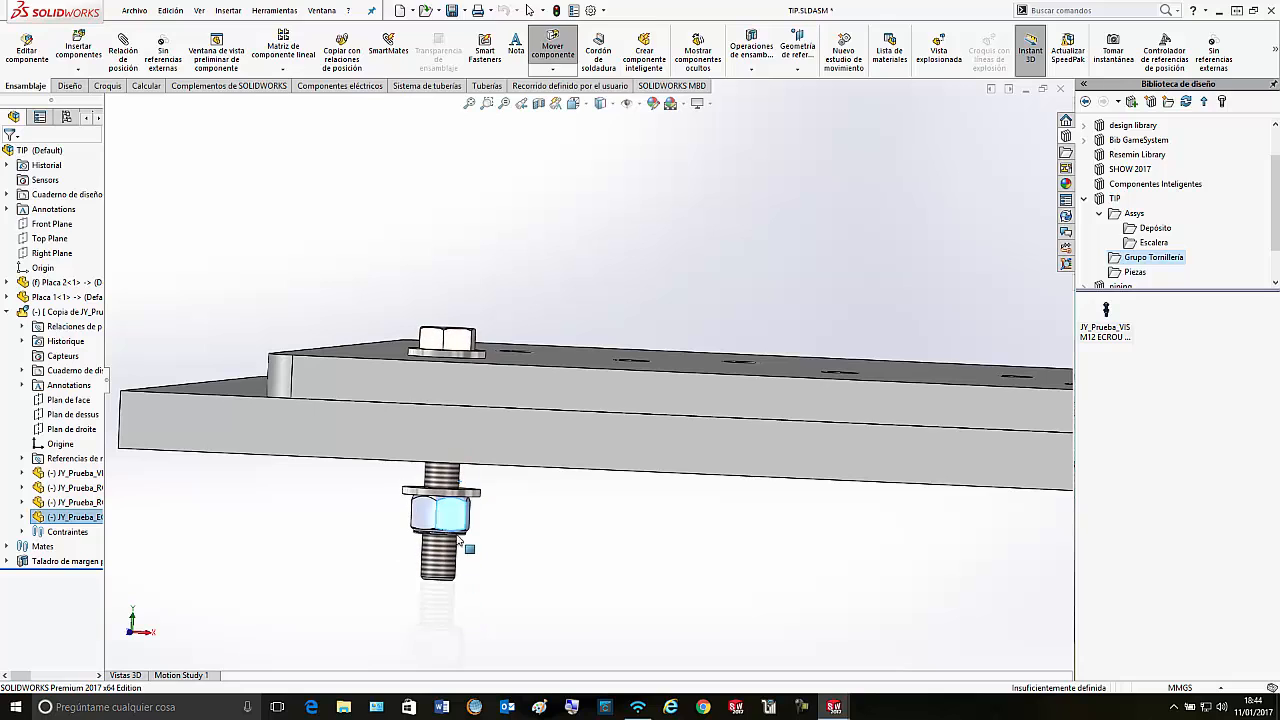
Step: Rename the virtual fastener subassembly as M
click(60, 312)
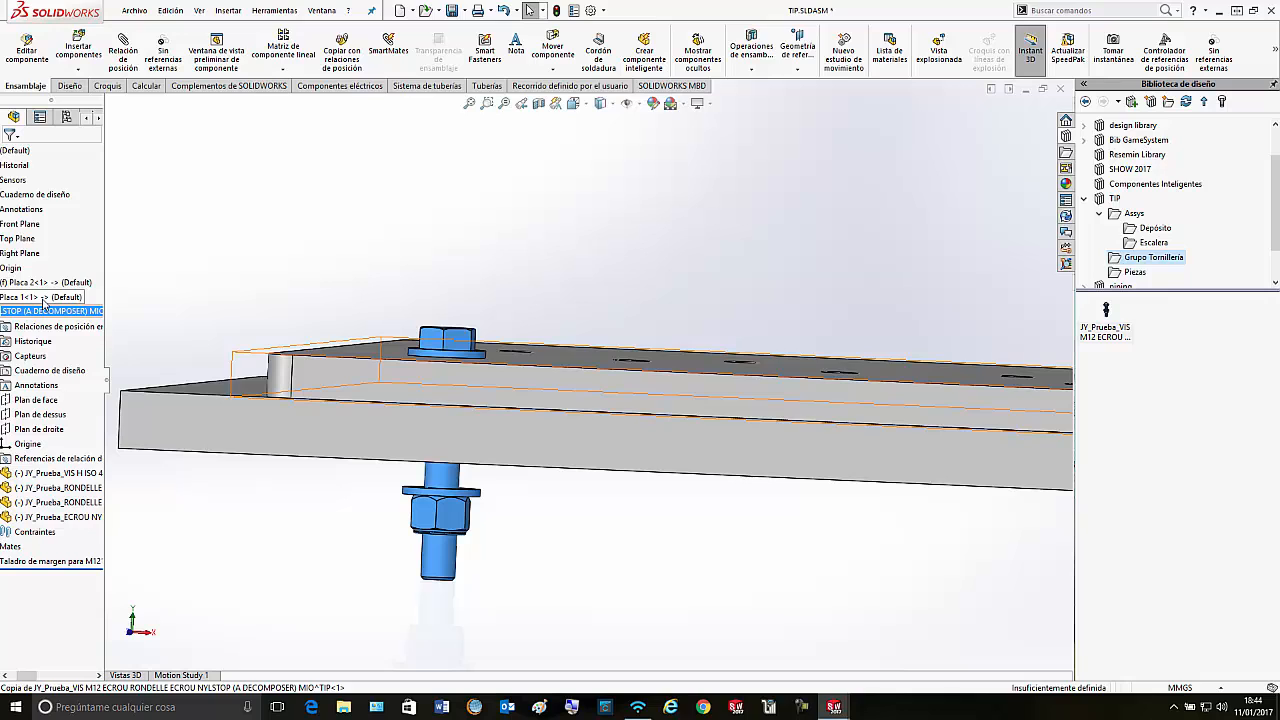
click(298, 235)
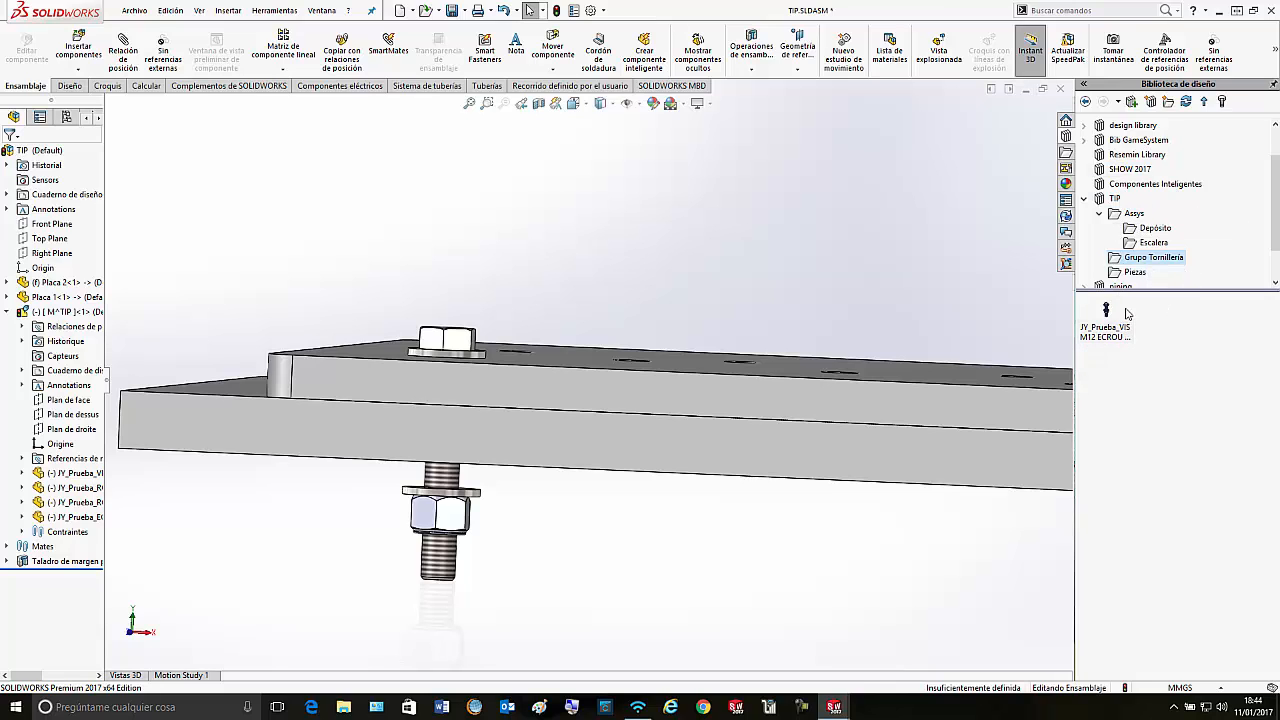
mouse_move(1106, 310)
click(1177, 708)
right_click(1214, 653)
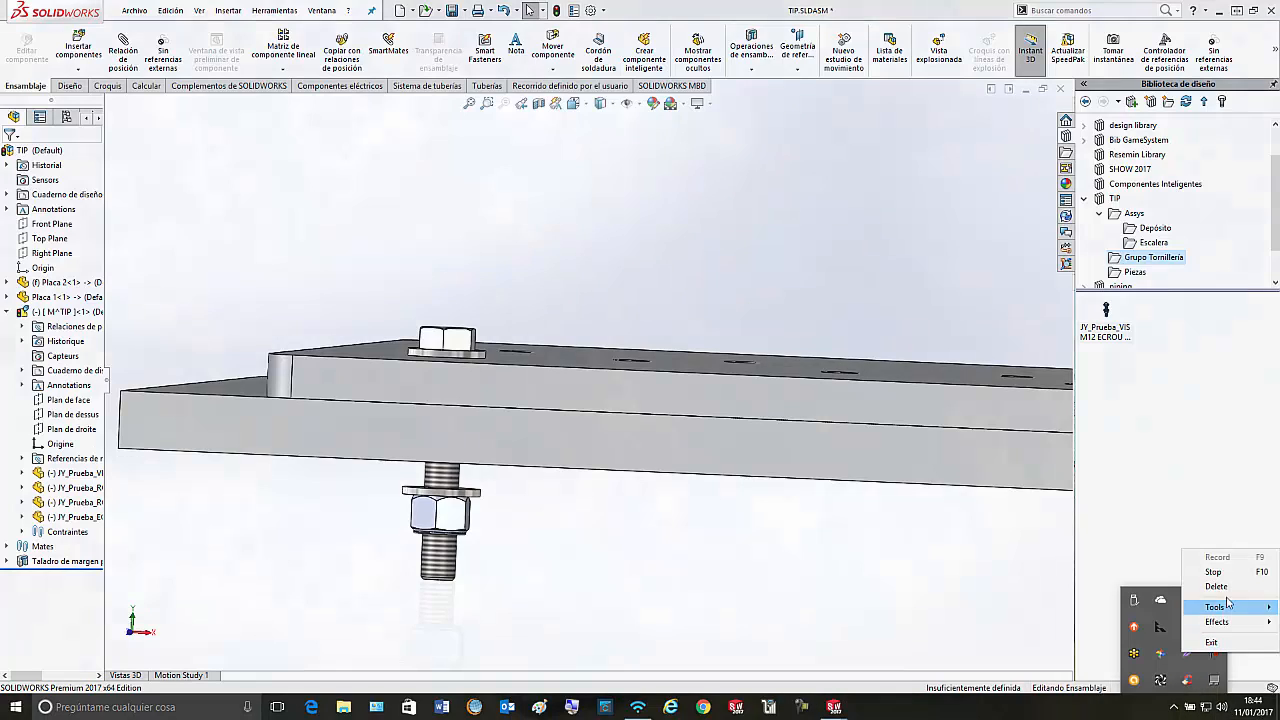